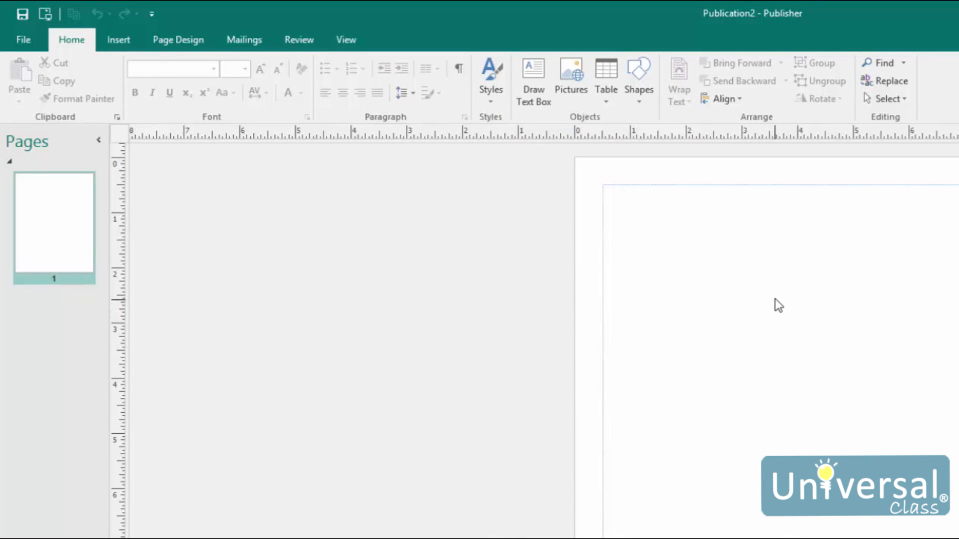
# Switch to the master page and add a centered header reading "My Newsletter"
pyautogui.click(343, 42)
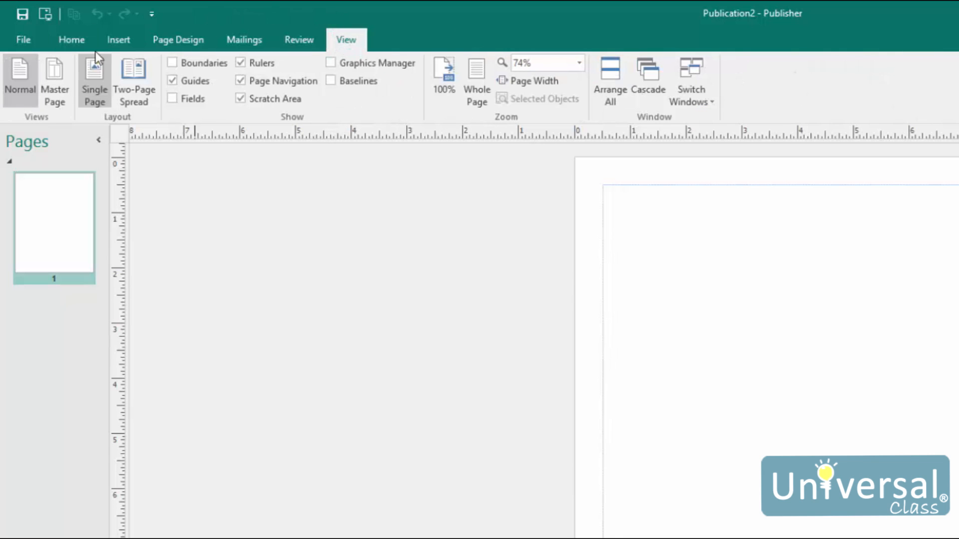
pyautogui.click(52, 89)
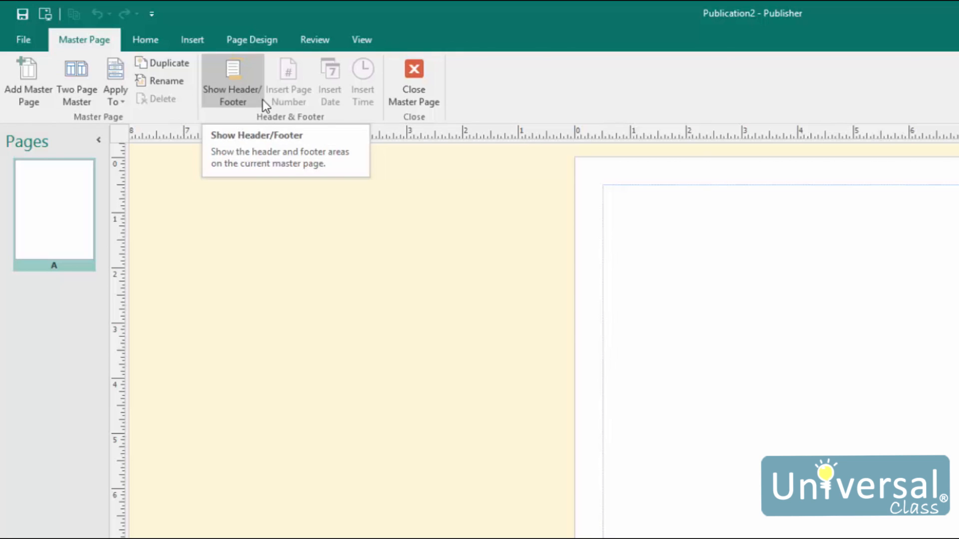
pyautogui.click(193, 40)
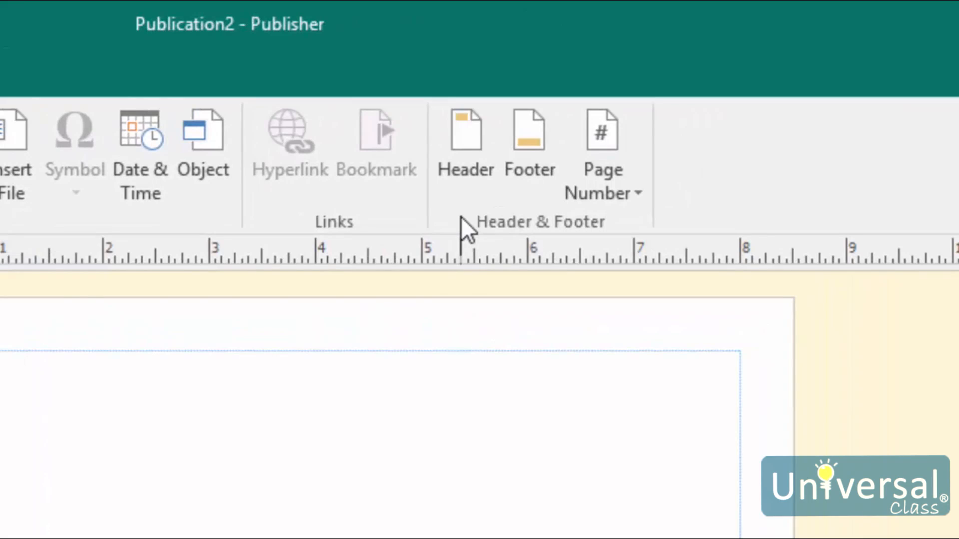
pyautogui.click(472, 148)
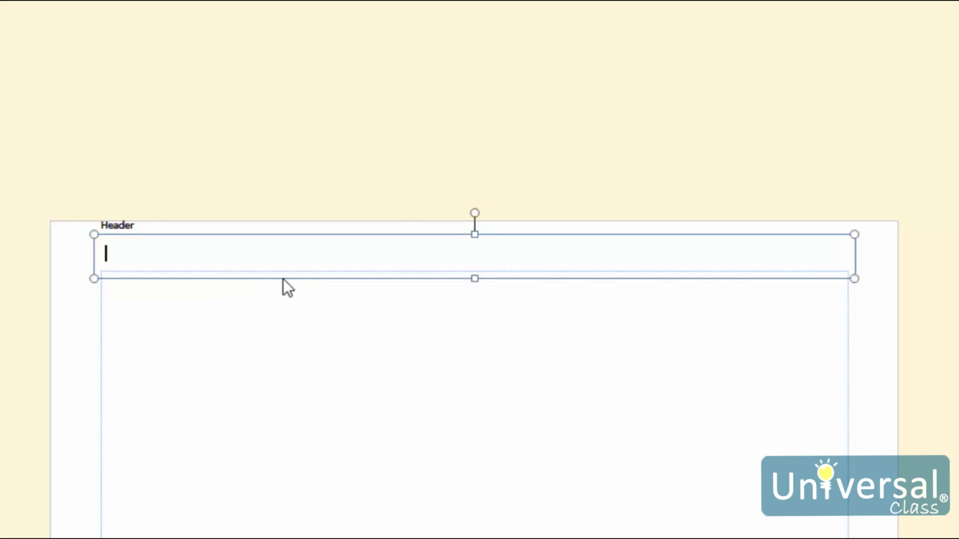
pyautogui.write('My Newsletter')
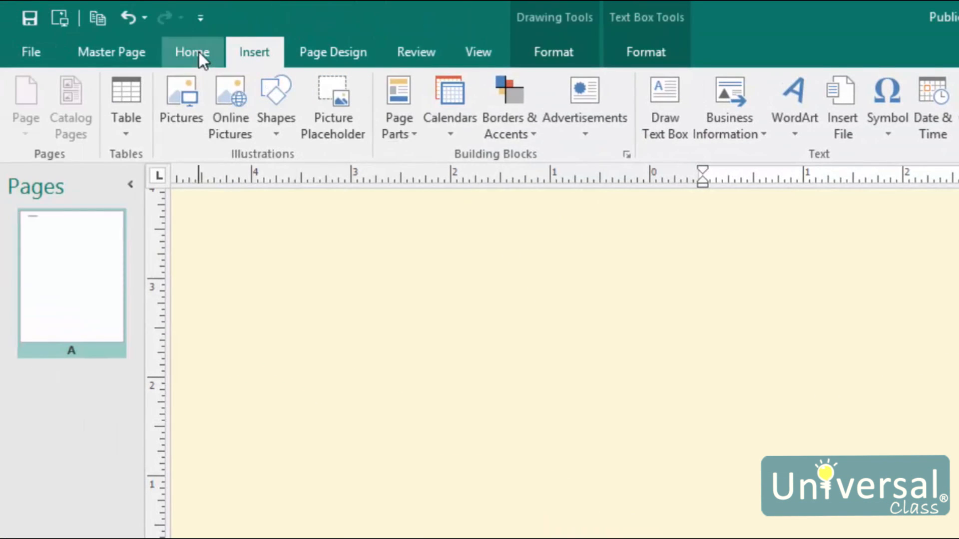
pyautogui.click(198, 52)
pyautogui.click(454, 123)
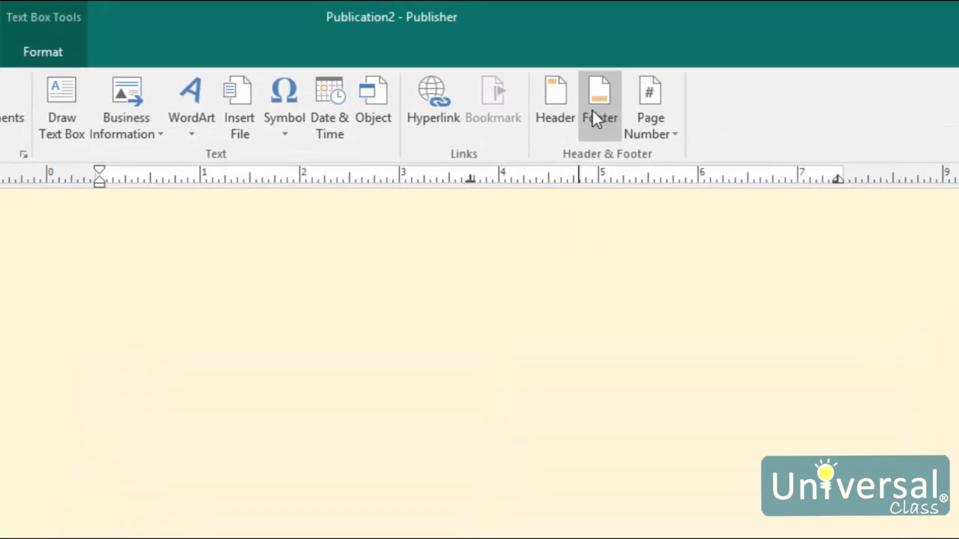
# Add a footer to the master page with the text "Date:"
pyautogui.click(607, 44)
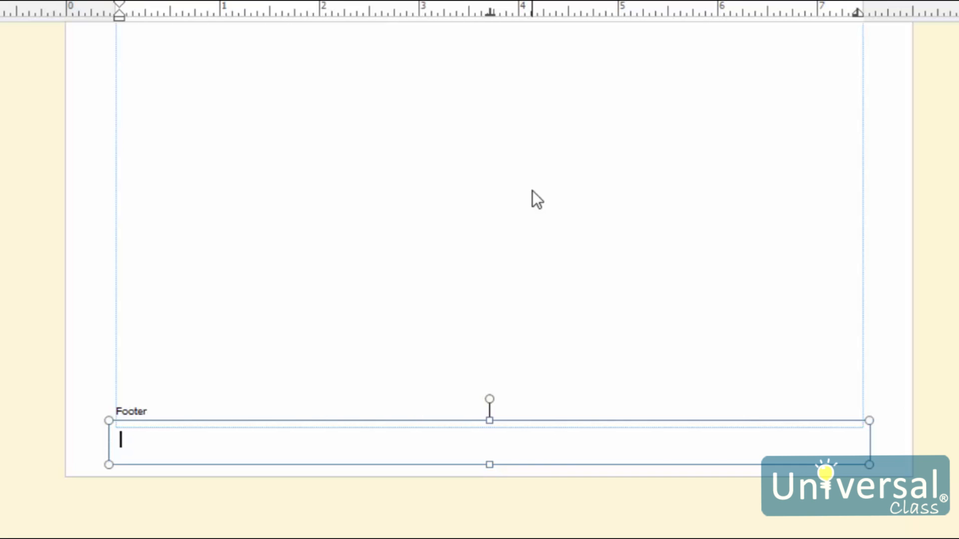
pyautogui.write('Date:')
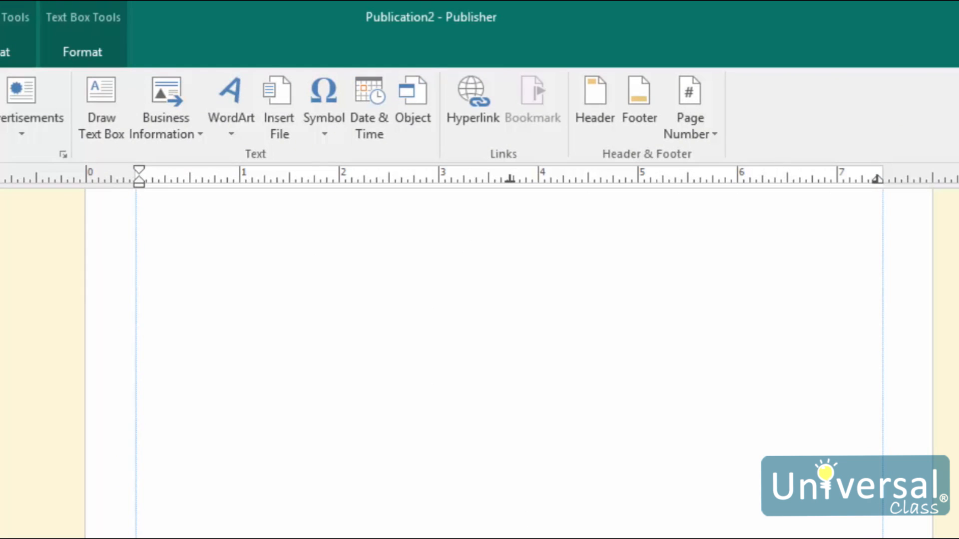
# Try inserting a page number in the current footer text box directly after "Date:", and delete it again
pyautogui.click(694, 130)
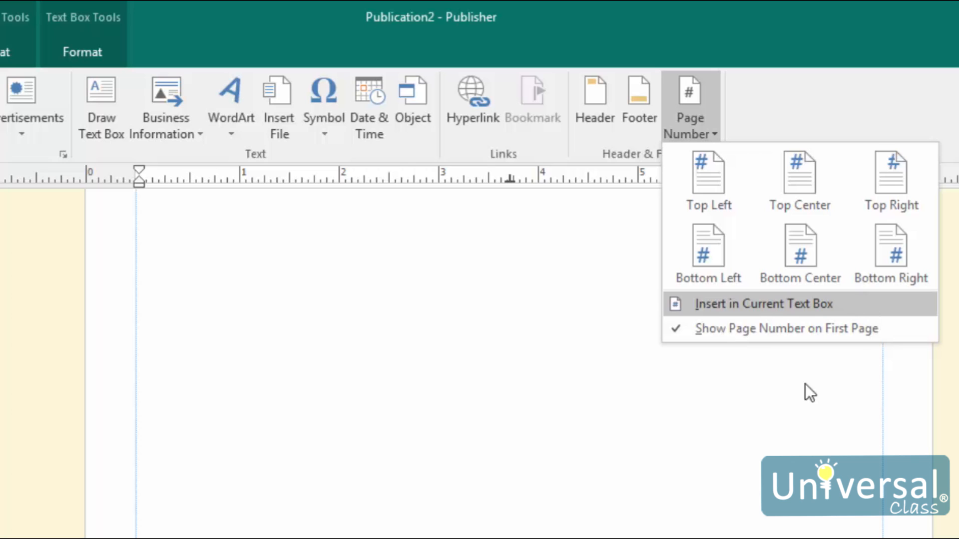
pyautogui.click(624, 502)
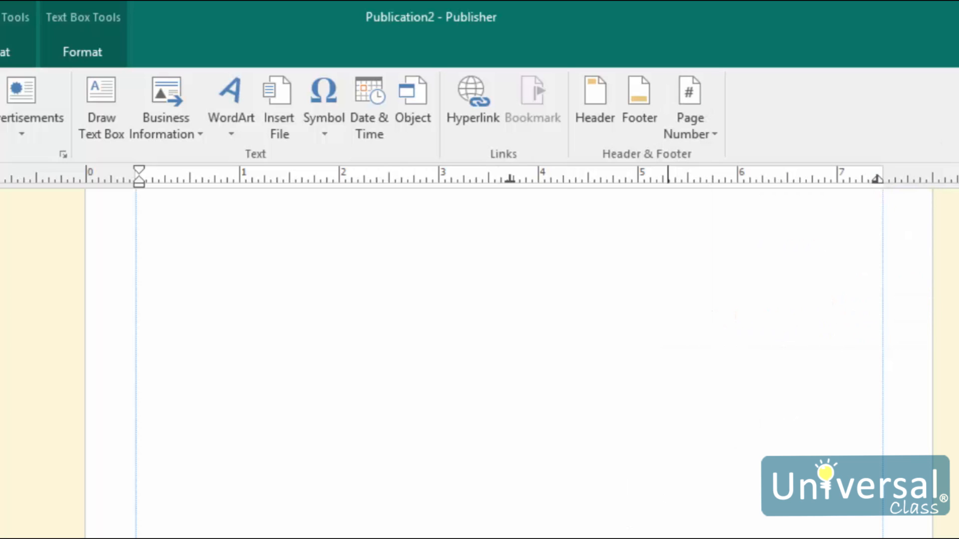
pyautogui.click(693, 115)
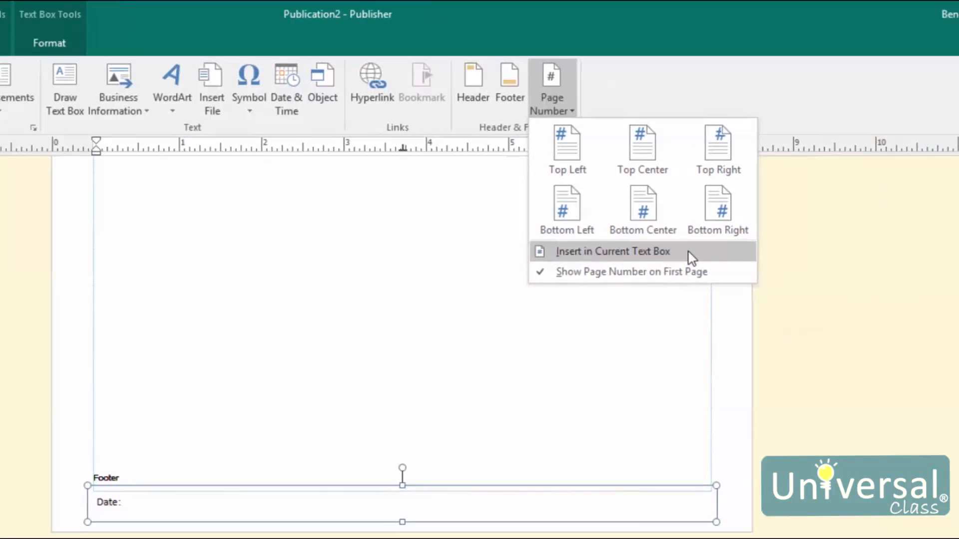
pyautogui.click(676, 247)
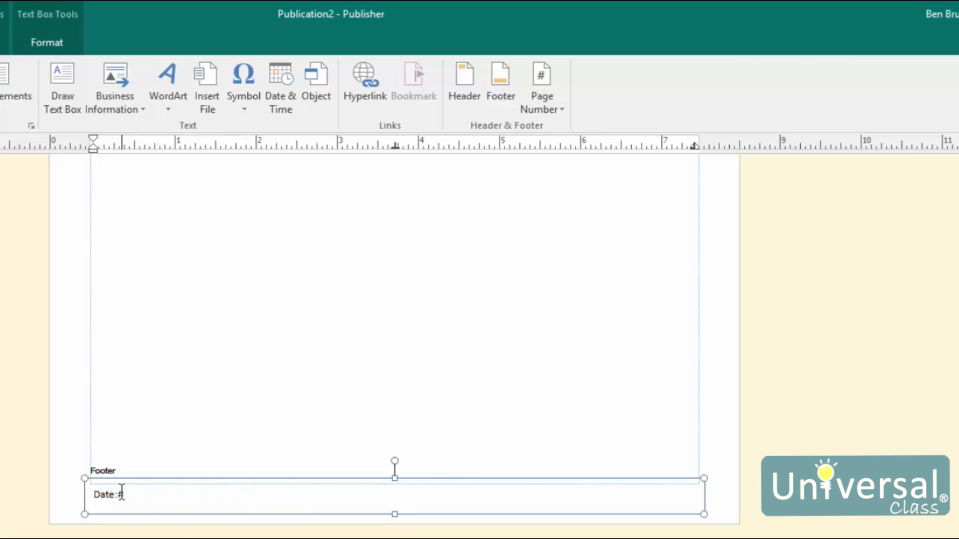
pyautogui.hotkey('shift', 'Left')
pyautogui.press('Delete')
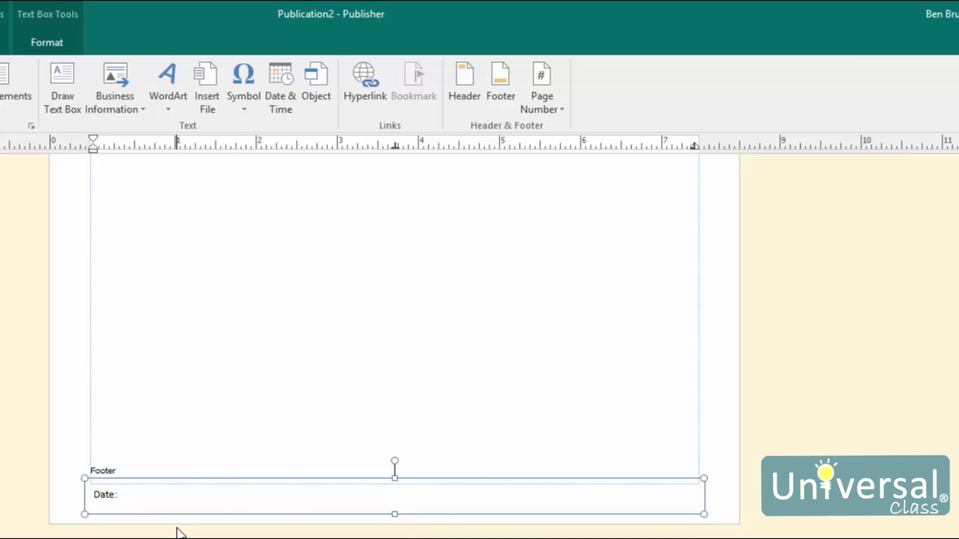
# Insert a page number at the bottom right of the master page
pyautogui.click(545, 98)
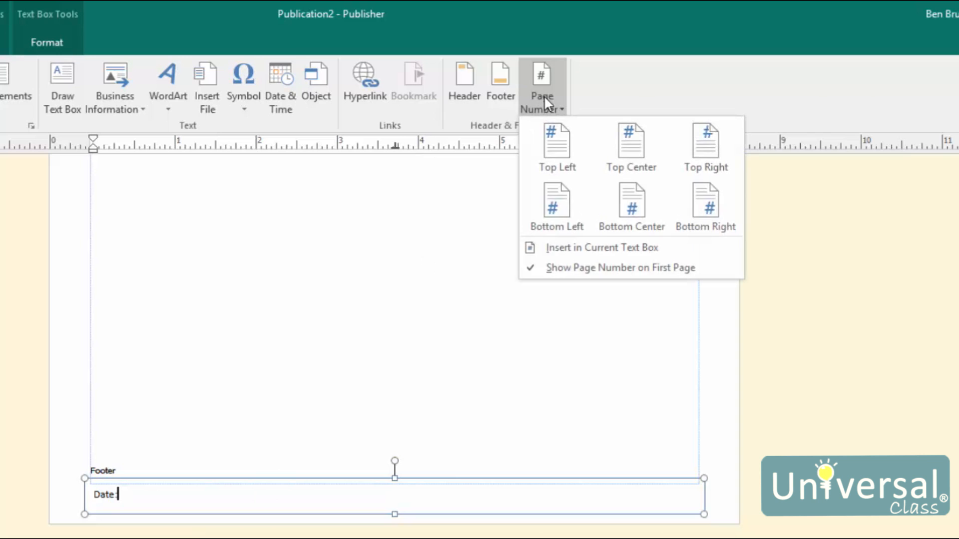
pyautogui.click(712, 217)
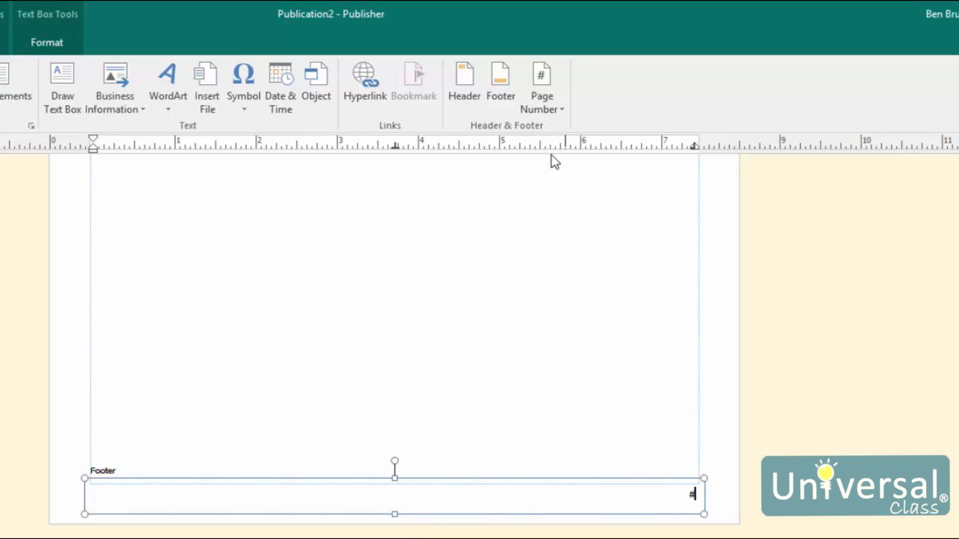
pyautogui.click(554, 98)
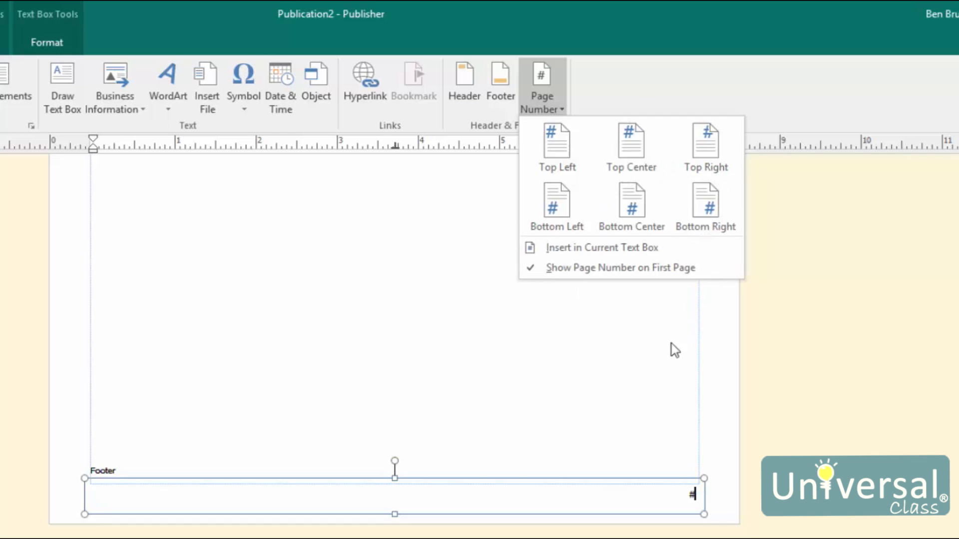
# Enter the word "Date" in front of the page number in the footer
pyautogui.click(693, 494)
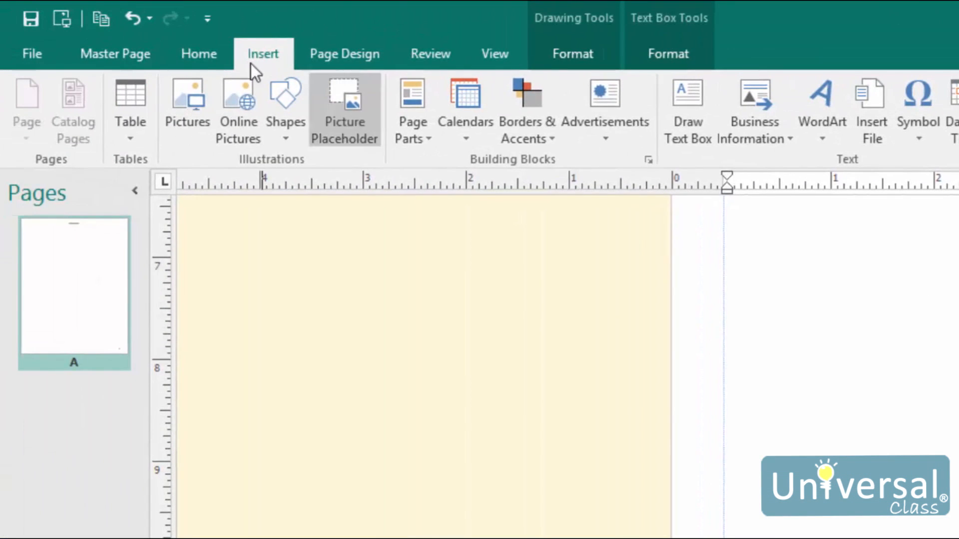
pyautogui.click(117, 61)
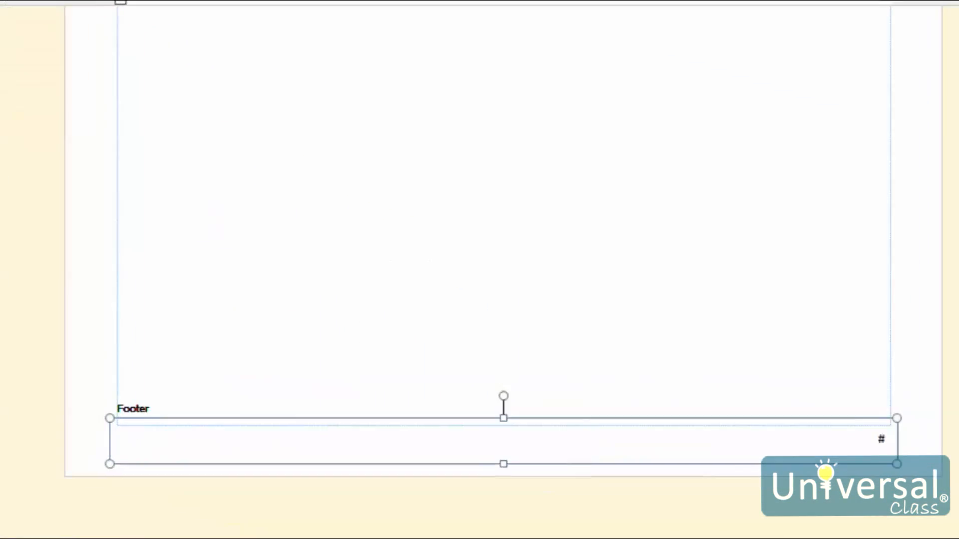
pyautogui.write('Date')
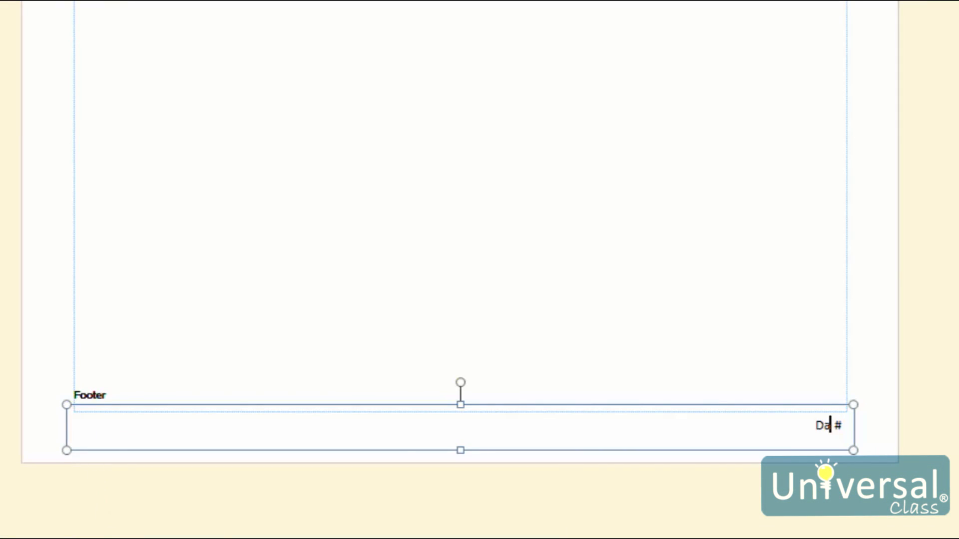
# Left-align the footer text and push the page number to the right margin with two tabs
pyautogui.hotkey('shift', 'Left')
pyautogui.hotkey('shift', 'Left')
pyautogui.hotkey('shift', 'Left')
pyautogui.hotkey('shift', 'Left')
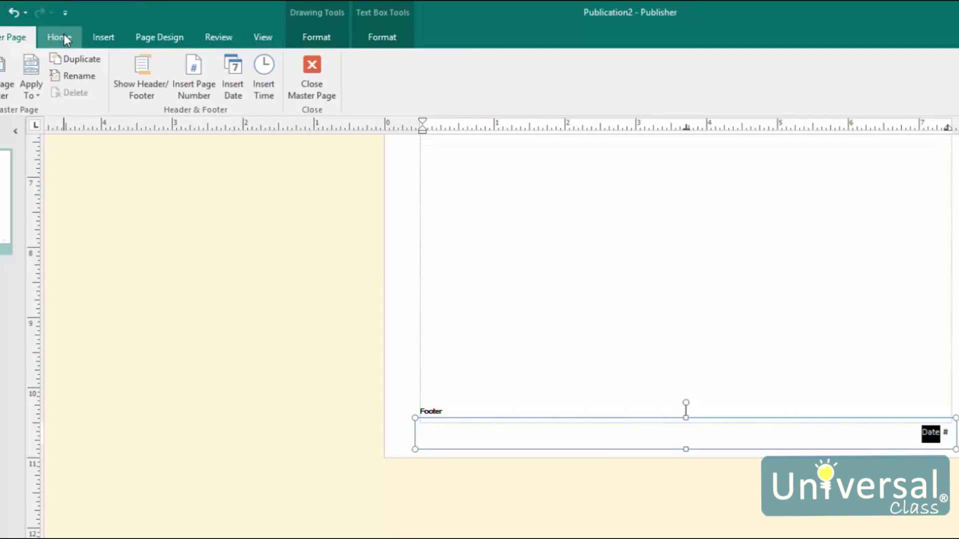
pyautogui.click(59, 37)
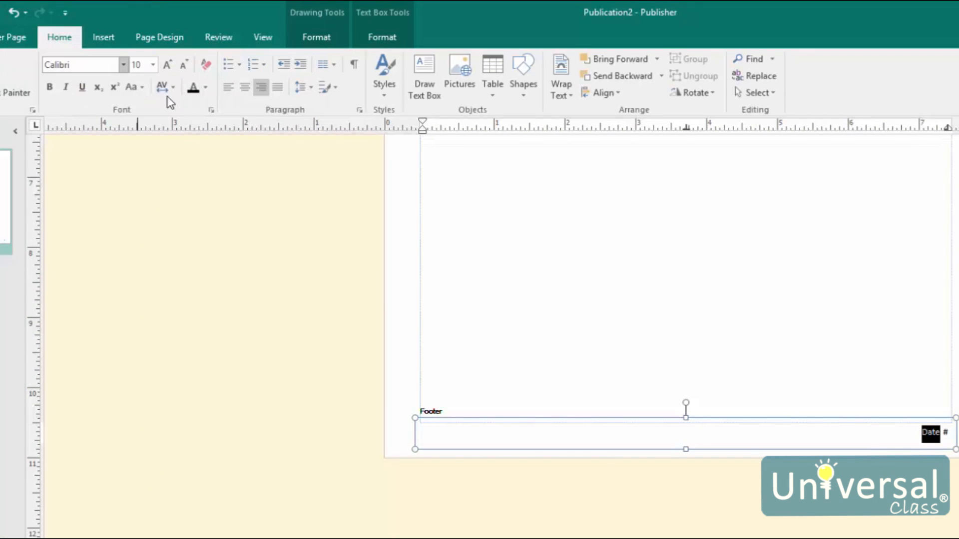
pyautogui.click(228, 87)
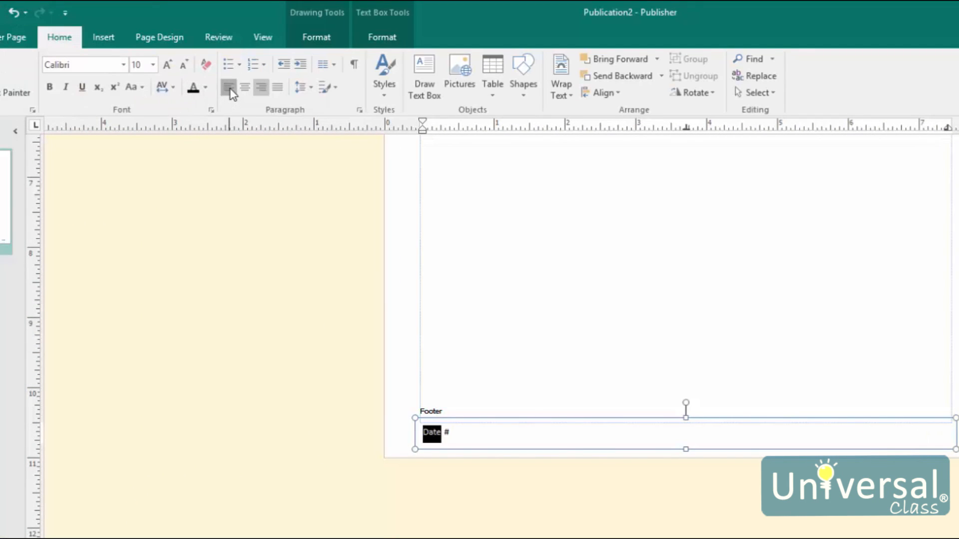
pyautogui.click(445, 431)
pyautogui.press('Tab')
pyautogui.press('Tab')
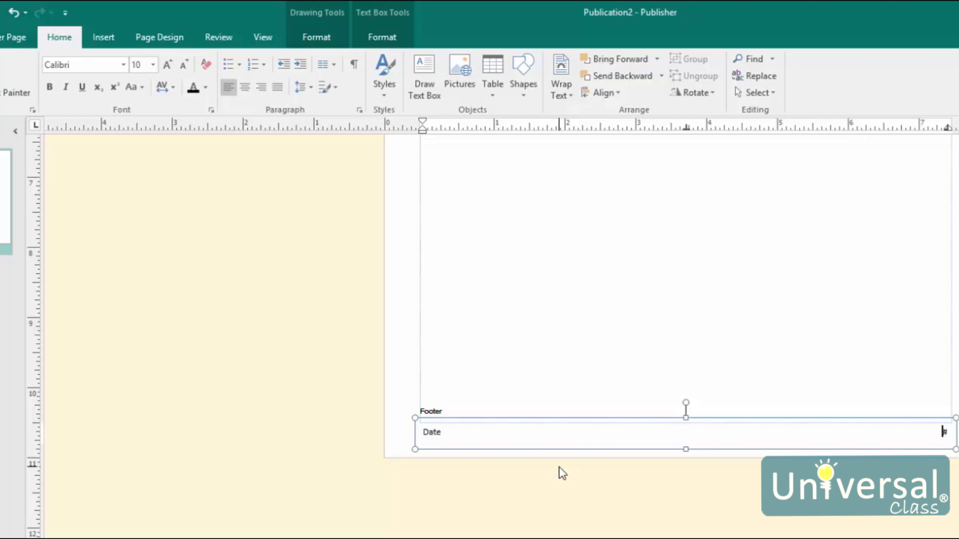
# Insert the current date after the word "Date" in the footer and close the master page
pyautogui.click(449, 432)
pyautogui.click(17, 39)
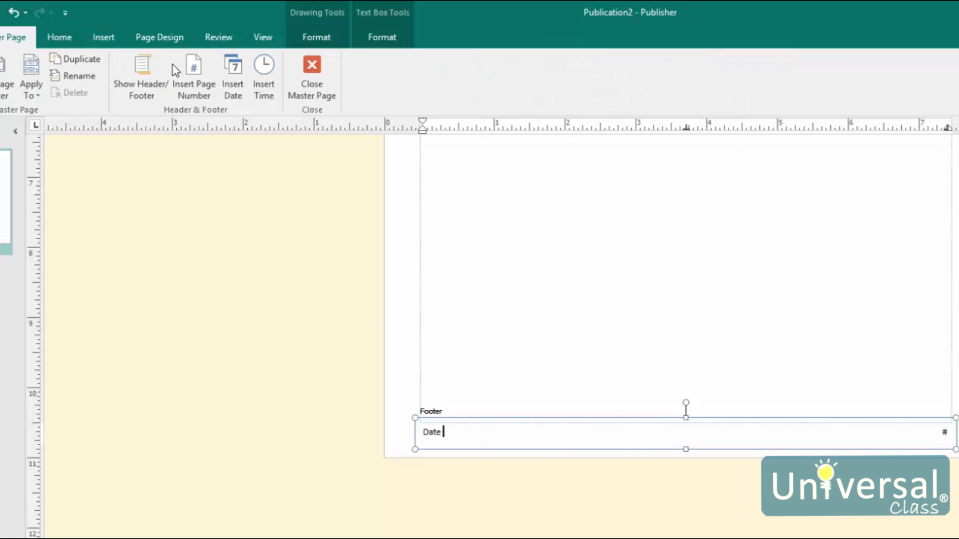
pyautogui.click(234, 75)
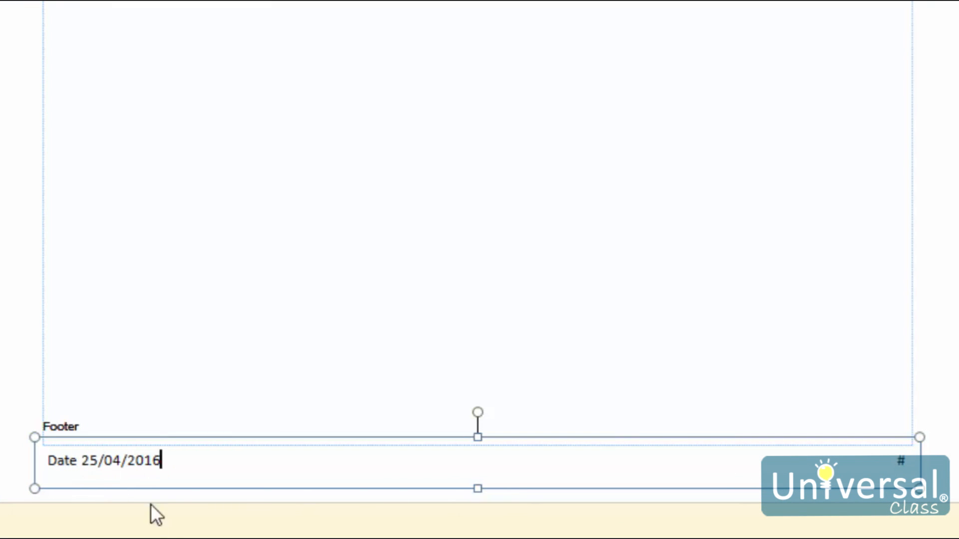
pyautogui.click(160, 535)
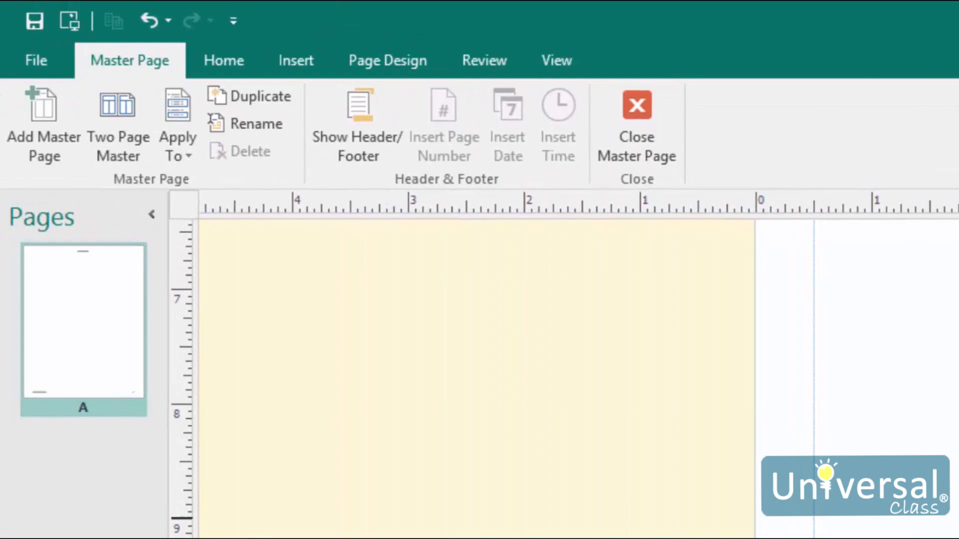
pyautogui.click(622, 126)
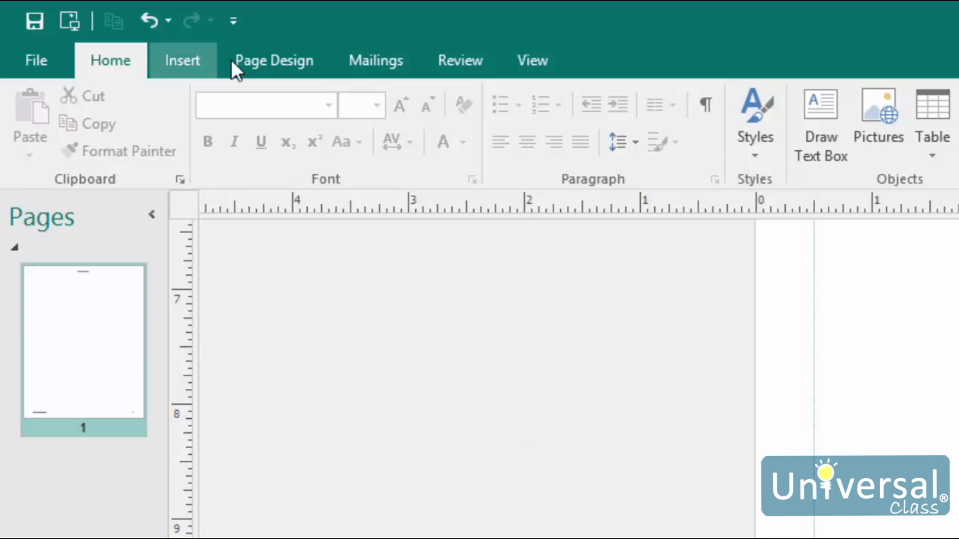
# Examine the page number formats and the option to start the section with a given number, and cancel without applying
pyautogui.click(193, 53)
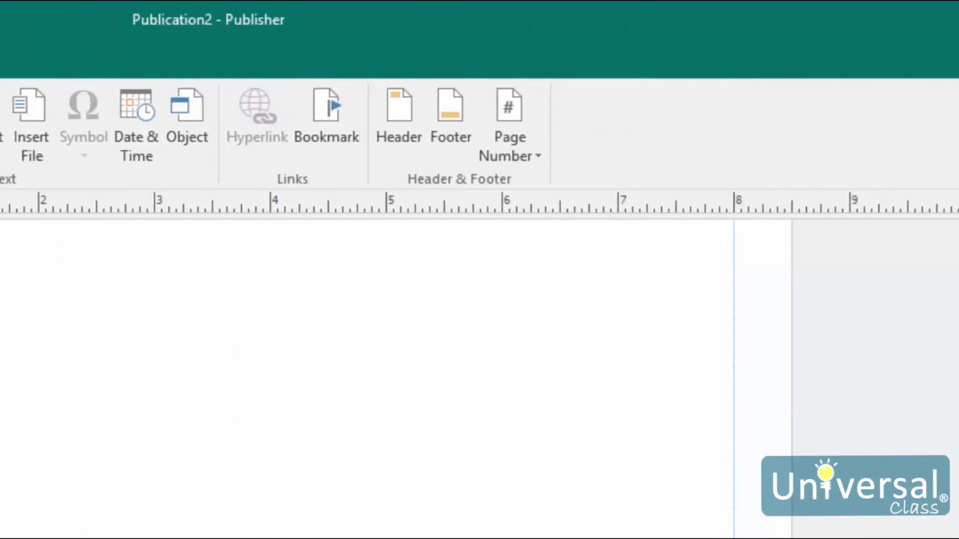
pyautogui.click(509, 158)
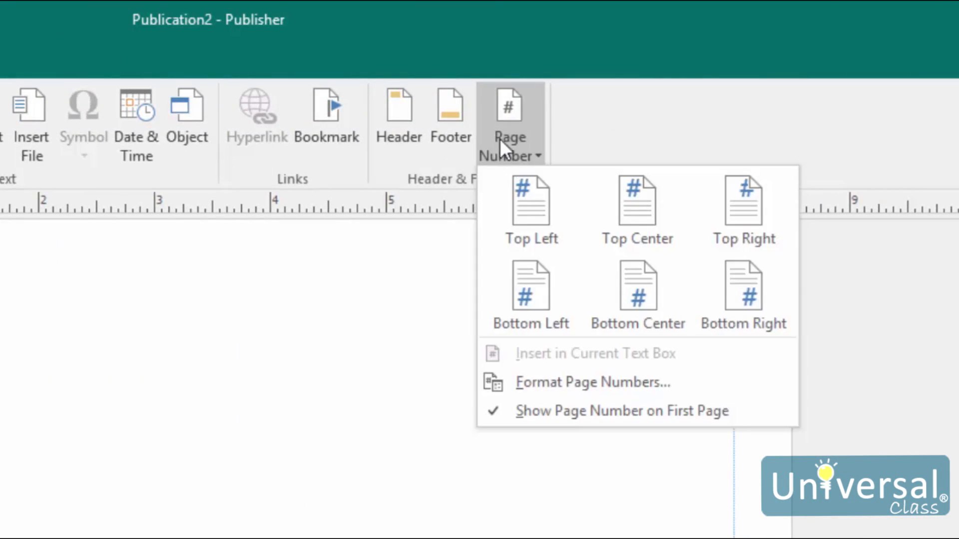
pyautogui.click(616, 376)
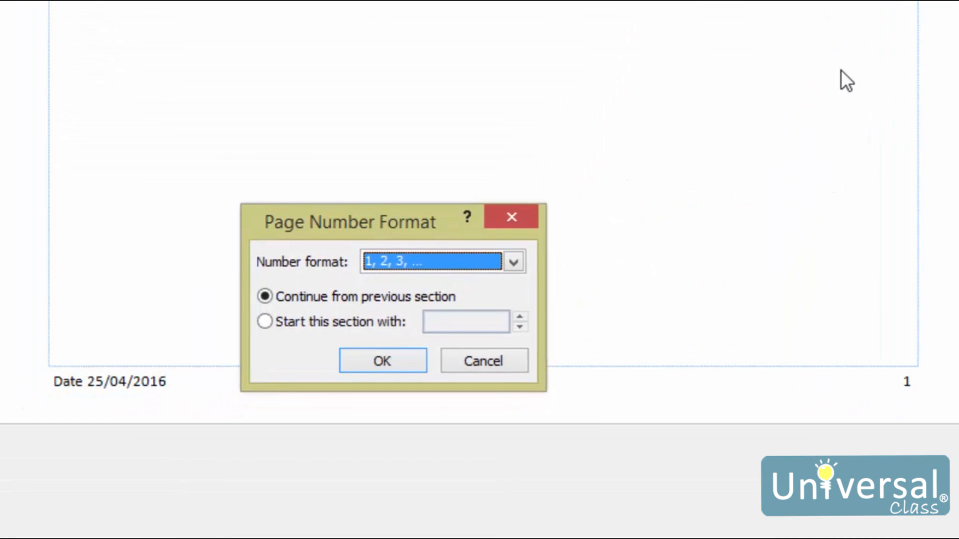
pyautogui.click(475, 260)
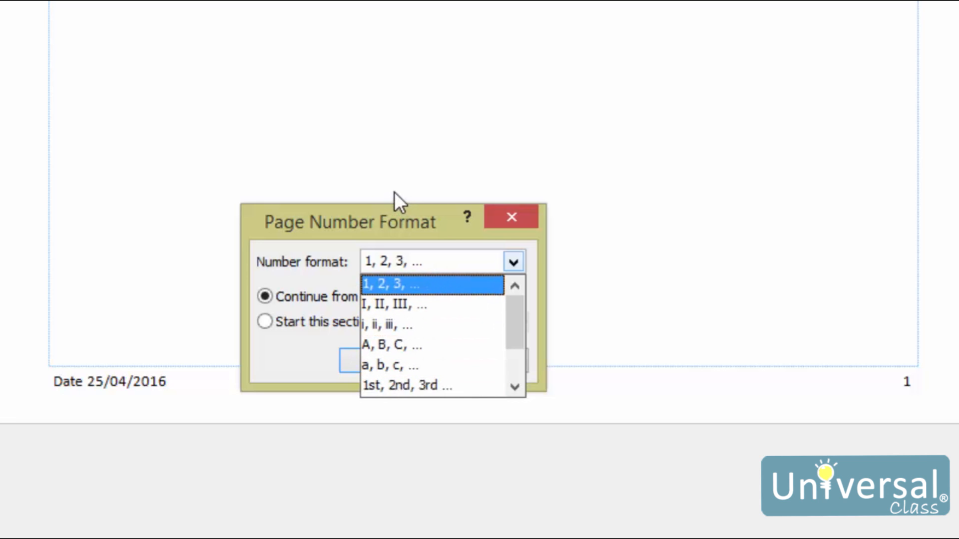
pyautogui.click(391, 221)
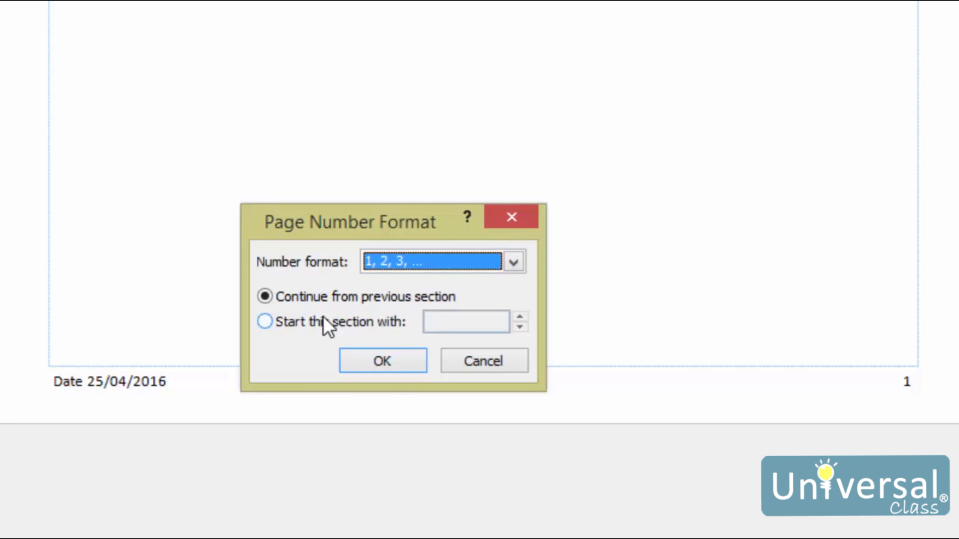
pyautogui.click(333, 327)
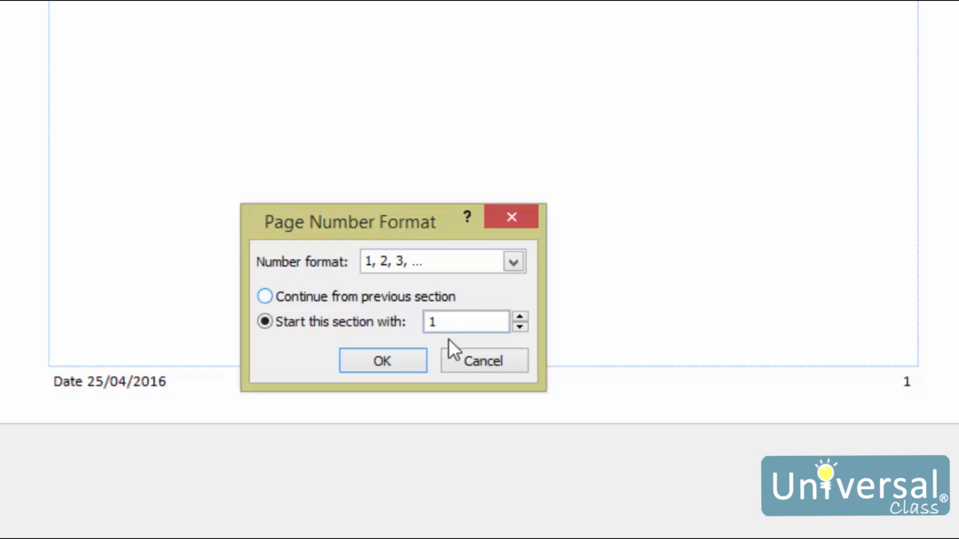
pyautogui.click(491, 359)
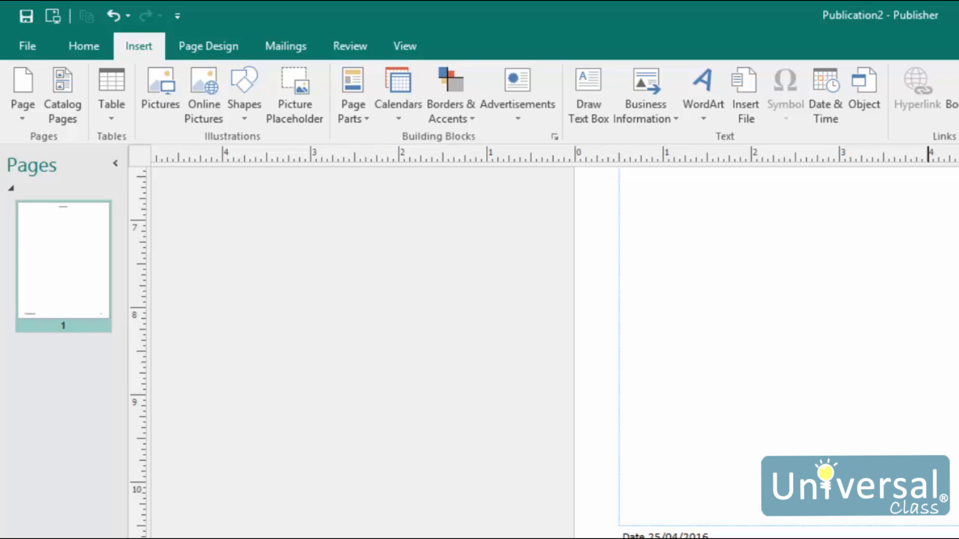
# Examine the built-in color schemes and the new color scheme settings, cancel without saving, and apply the Equity scheme
pyautogui.click(189, 47)
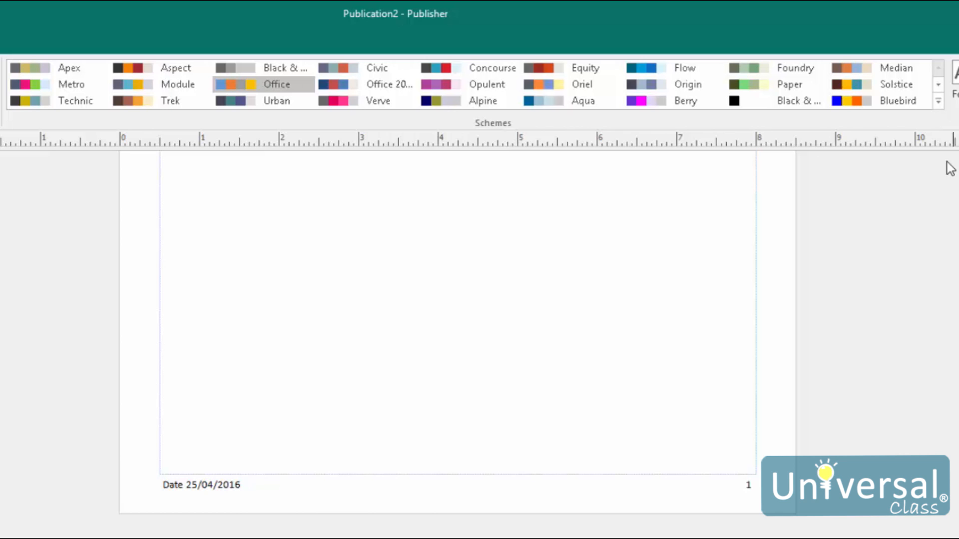
pyautogui.click(938, 102)
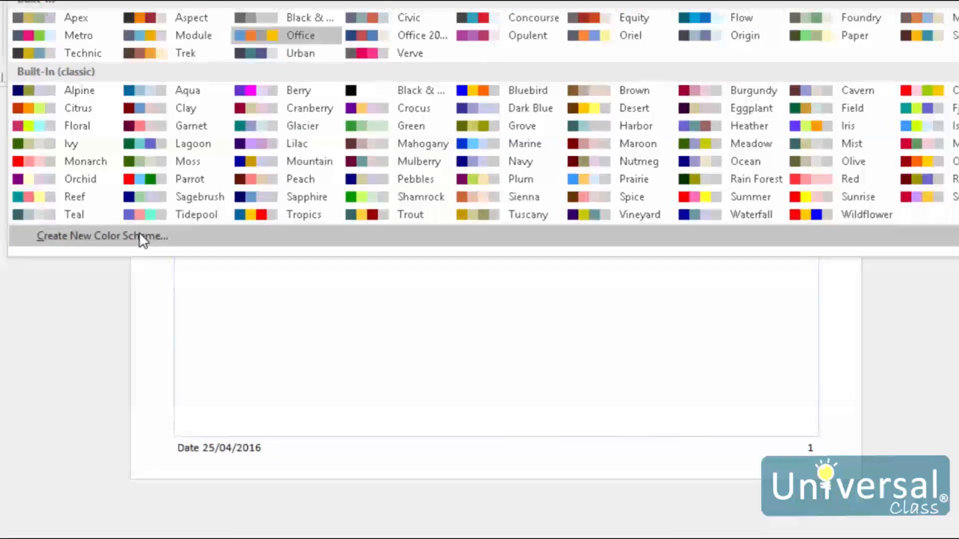
pyautogui.click(128, 289)
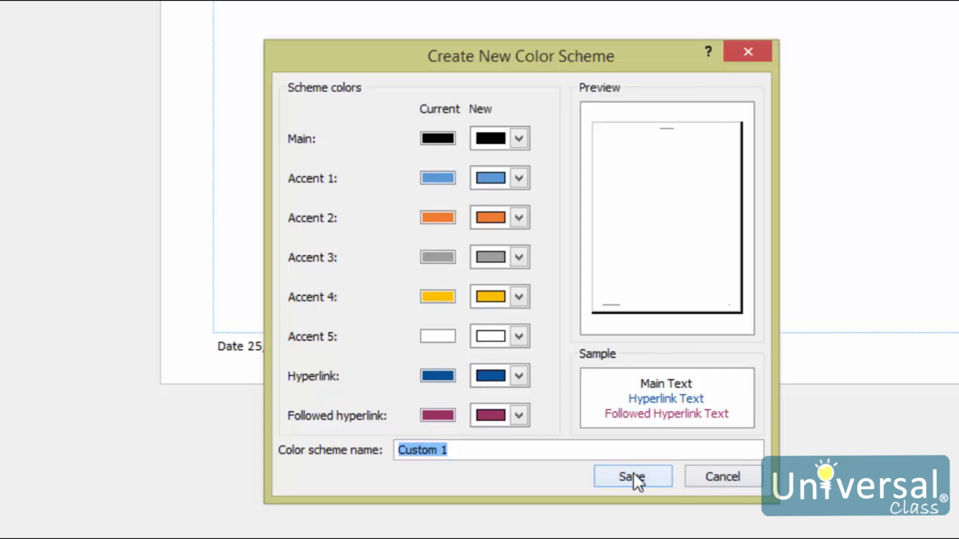
pyautogui.click(734, 478)
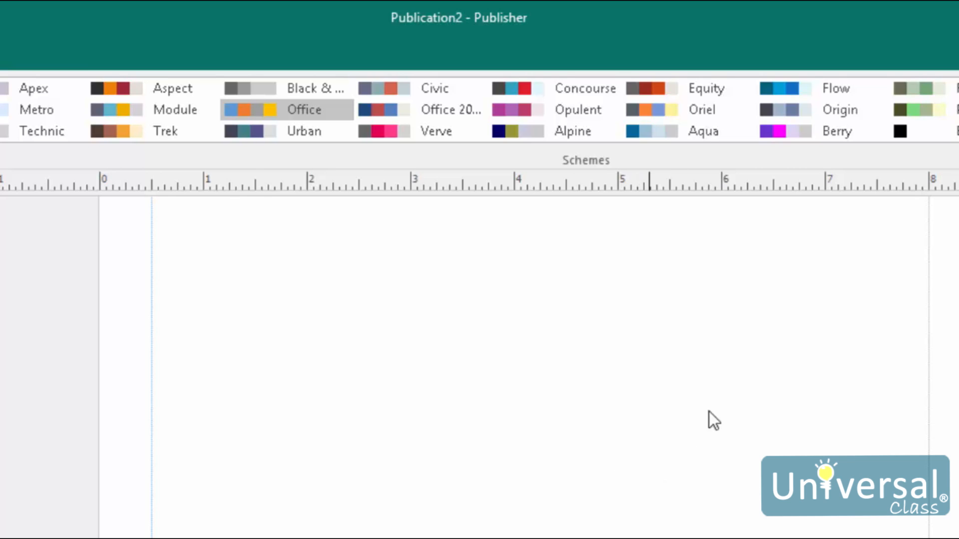
pyautogui.click(669, 93)
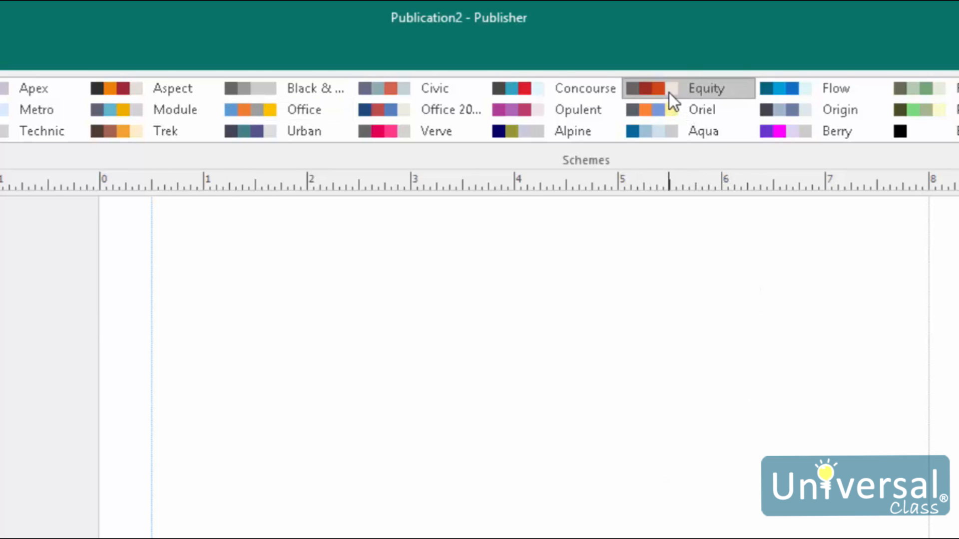
# Add a text box near the page top reading "This is how you create a hyperlink in Publisher 2016." and widen it to fit one line
pyautogui.scroll(3, 467, 300)
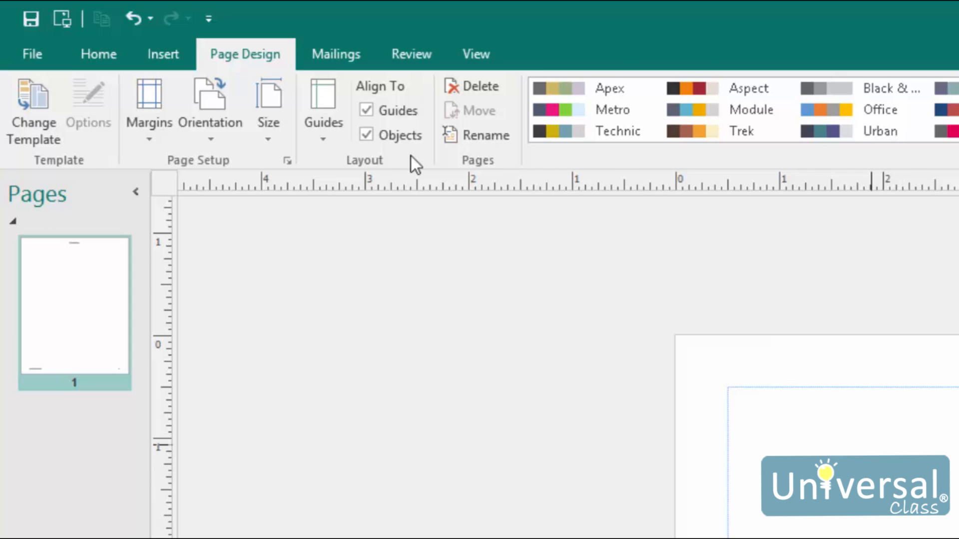
pyautogui.click(159, 55)
pyautogui.click(685, 92)
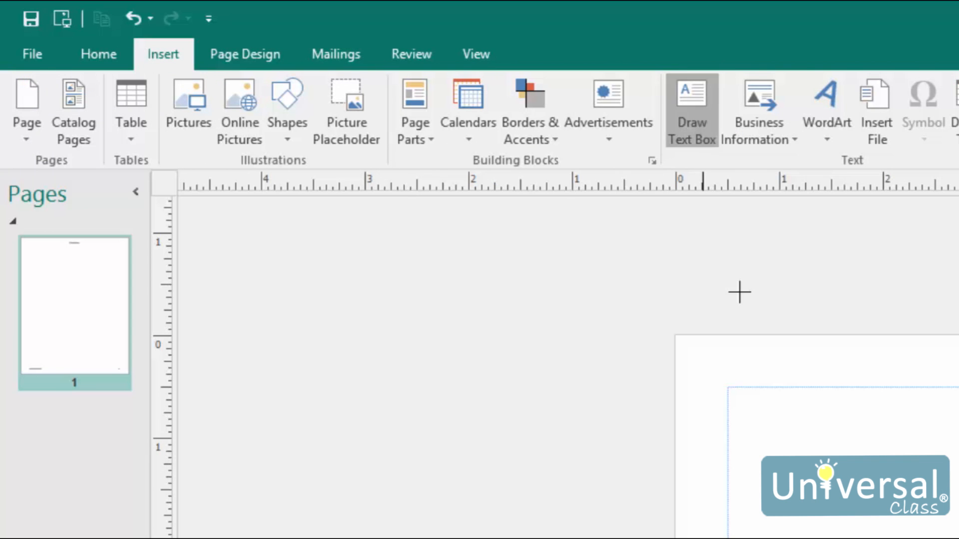
pyautogui.click(836, 489)
pyautogui.write('Thi')
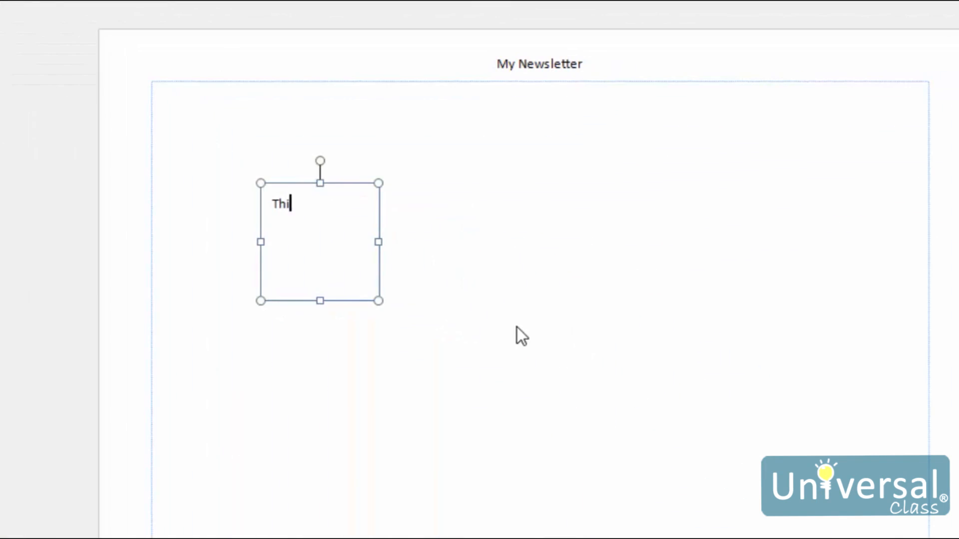
pyautogui.write('s is how you crea')
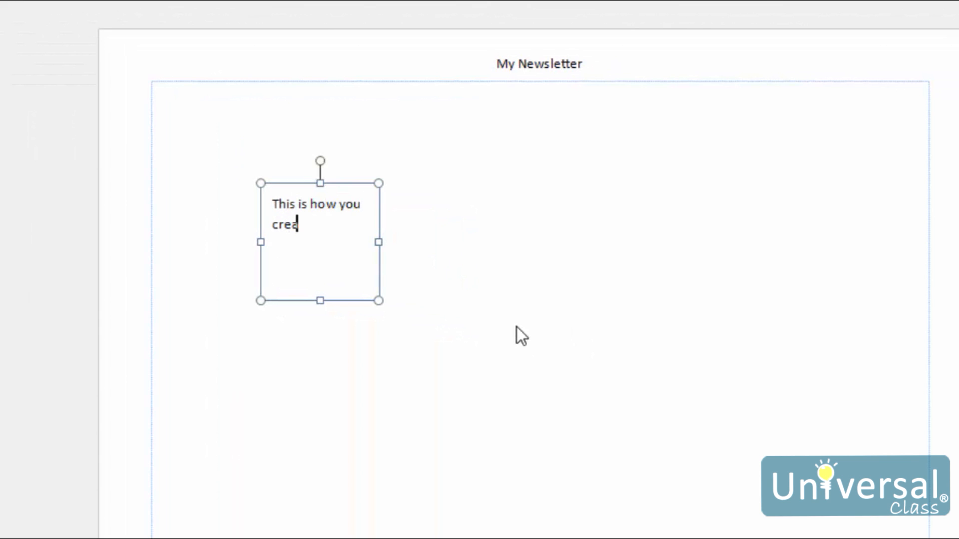
pyautogui.write('te a hyperl')
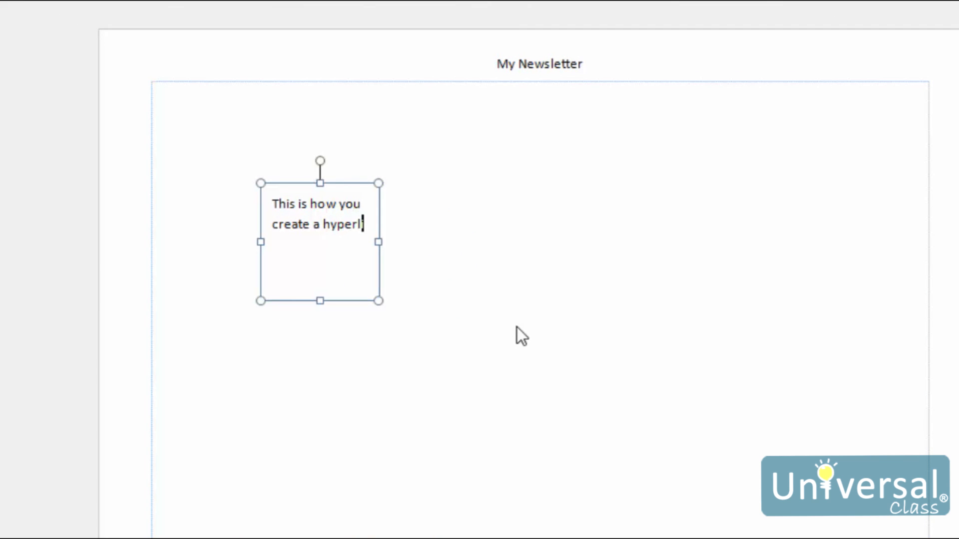
pyautogui.write('ink in Publish')
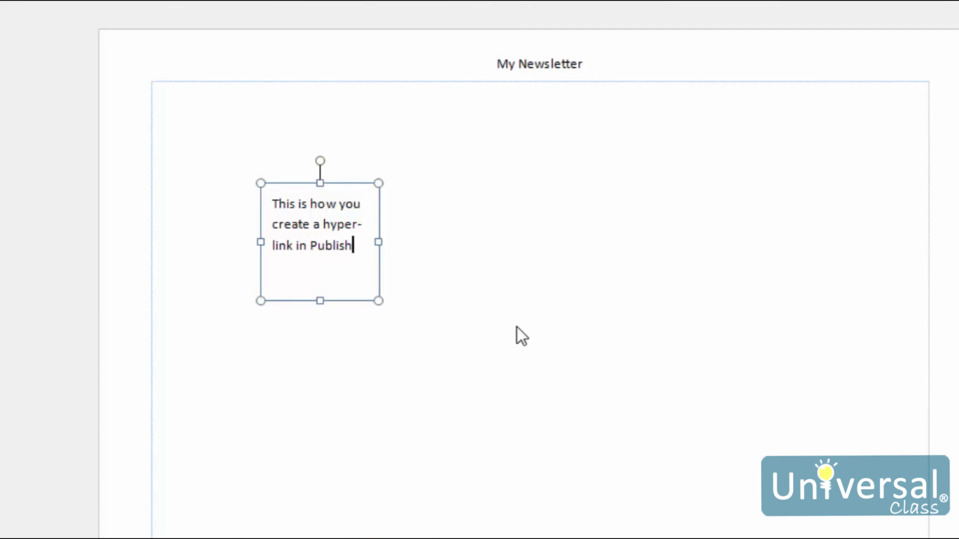
pyautogui.write('er 2016.')
pyautogui.moveTo(378, 240); pyautogui.dragTo(666, 225)
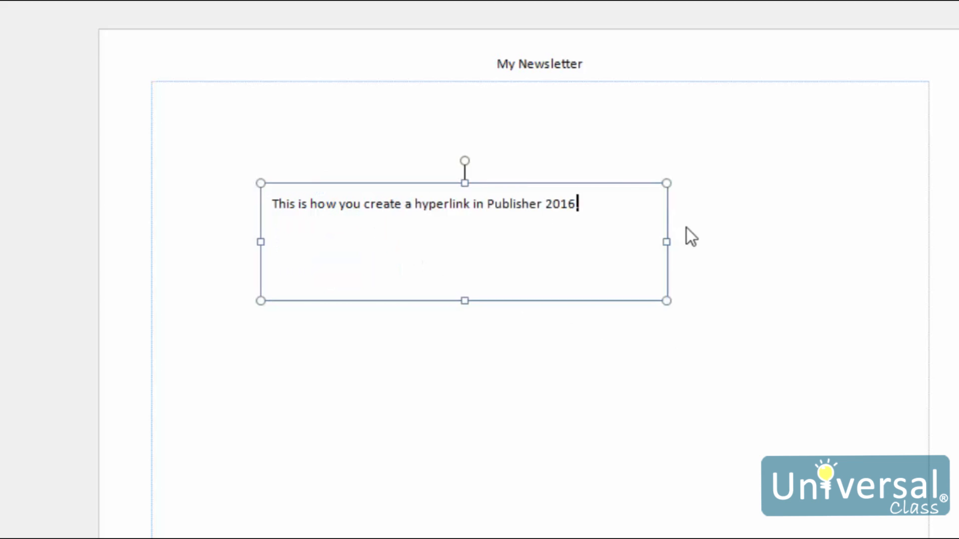
pyautogui.click(522, 335)
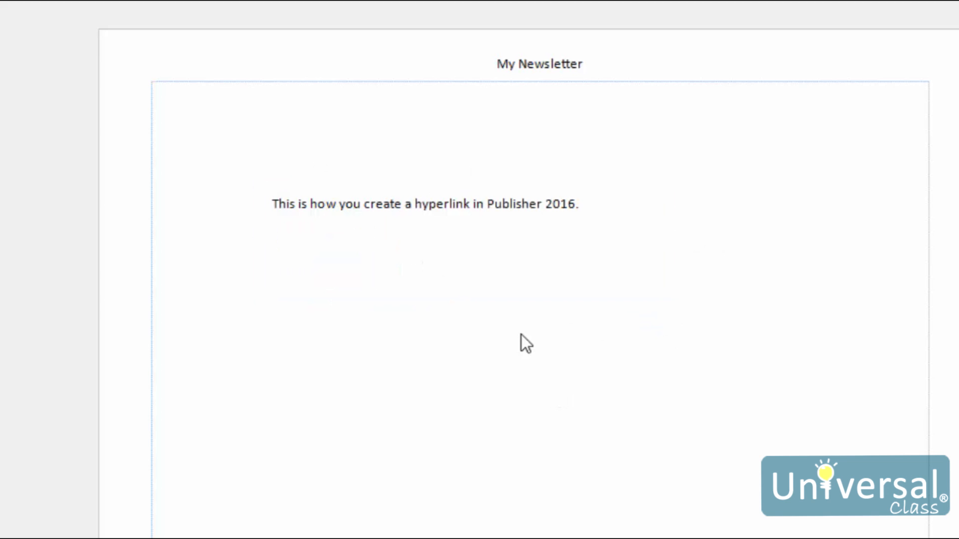
# Begin a hyperlink on the word "hyperlink" to an existing file or web page, picking the Audible folder as target
pyautogui.click(417, 209)
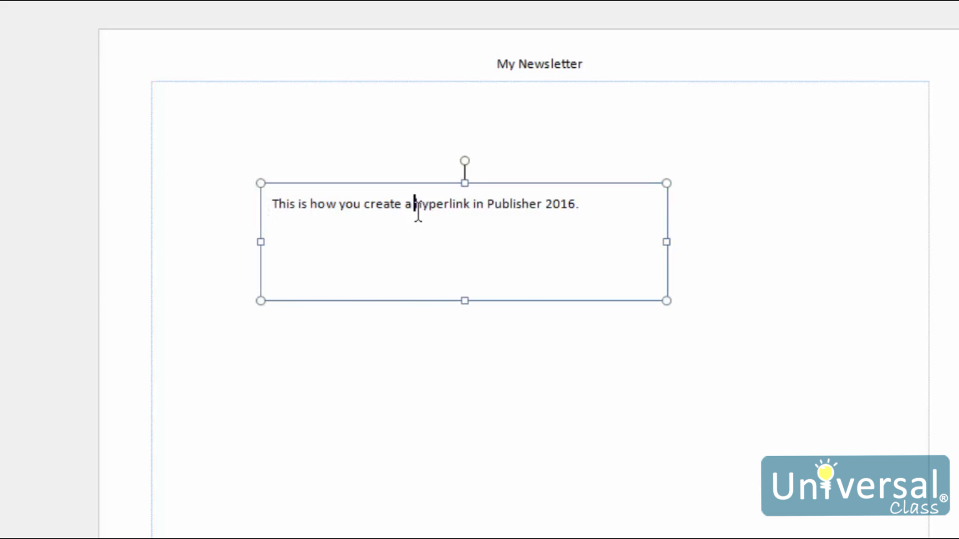
pyautogui.moveTo(415, 206); pyautogui.dragTo(473, 204)
pyautogui.hotkey('shift', 'Left')
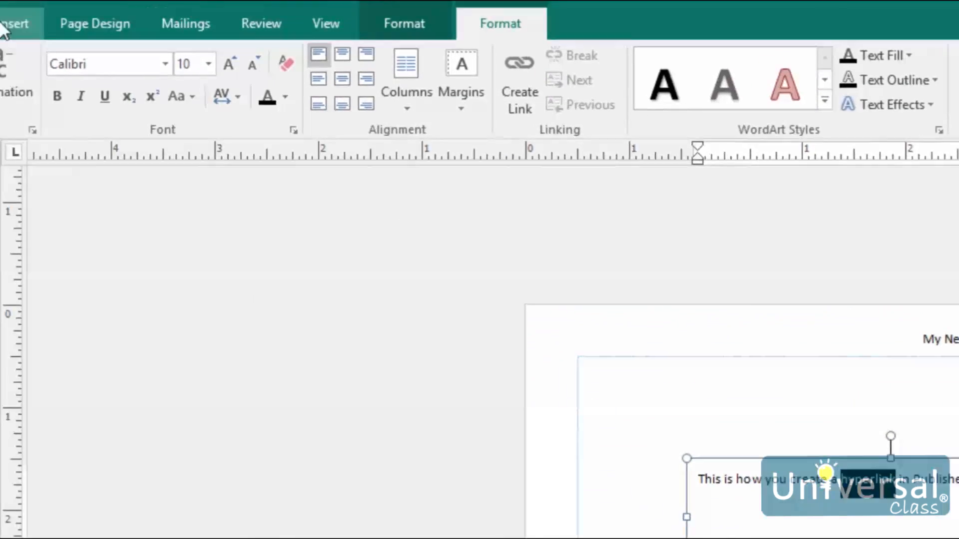
pyautogui.click(2, 23)
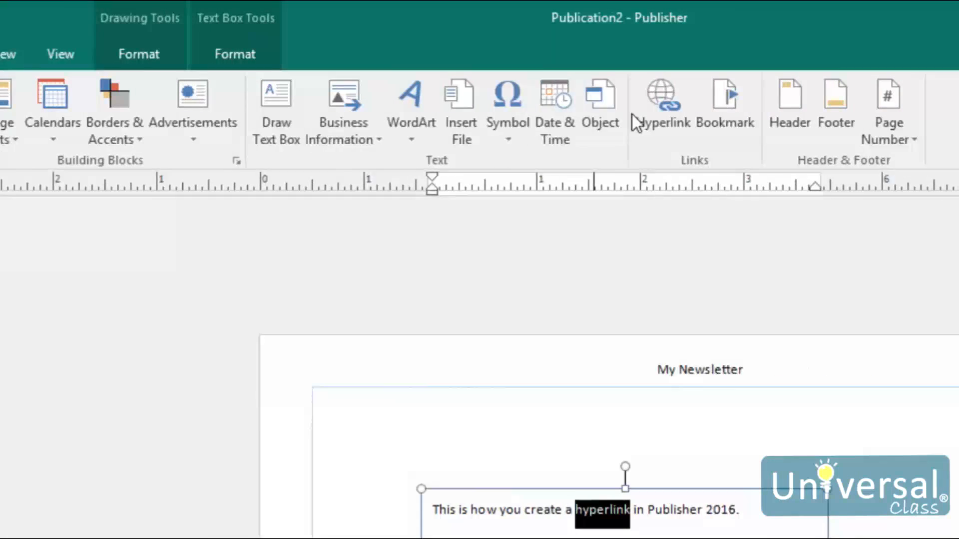
pyautogui.click(577, 104)
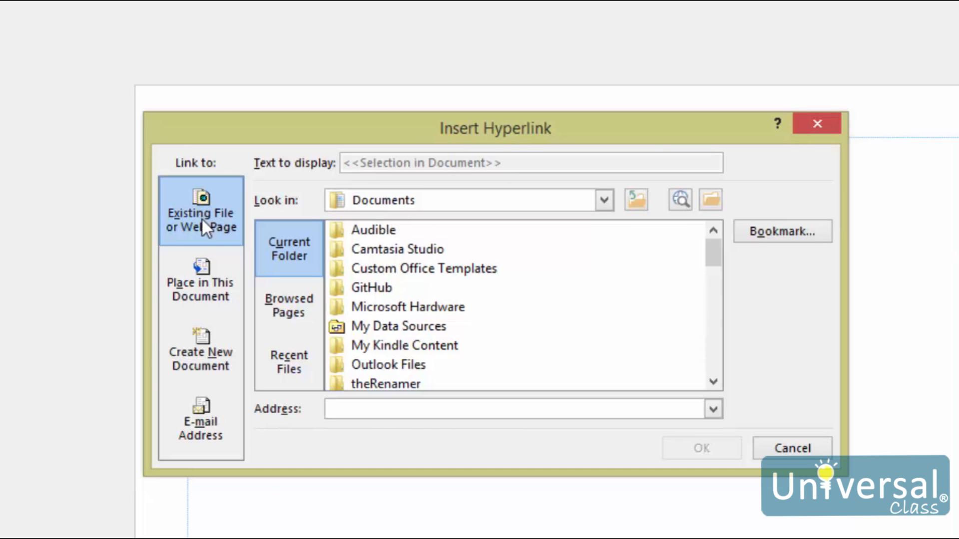
pyautogui.click(374, 230)
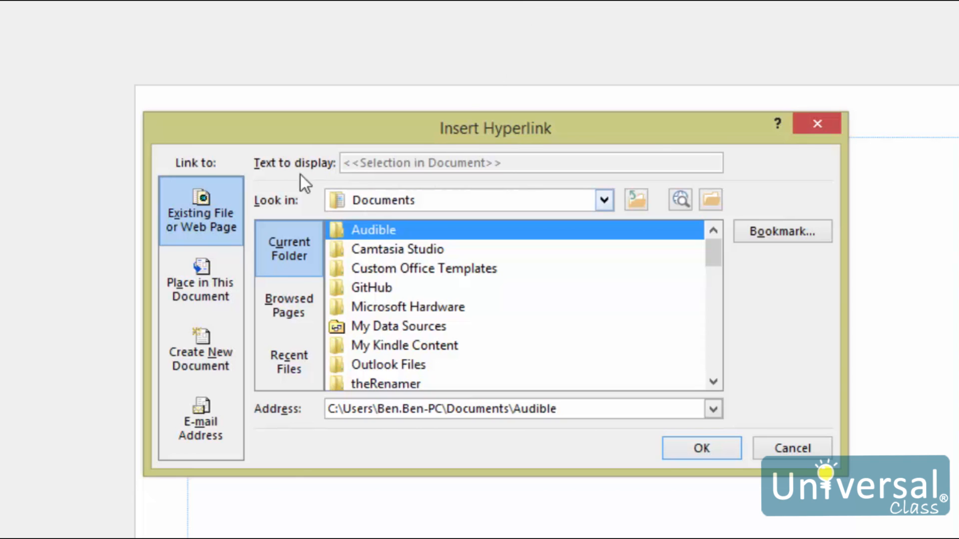
pyautogui.click(305, 132)
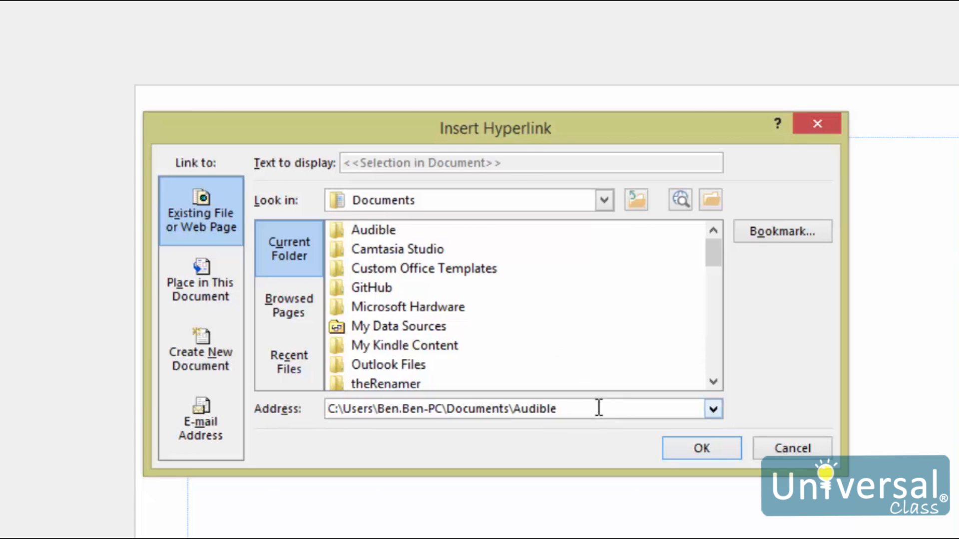
pyautogui.moveTo(598, 408); pyautogui.dragTo(137, 400)
pyautogui.write('http://ww')
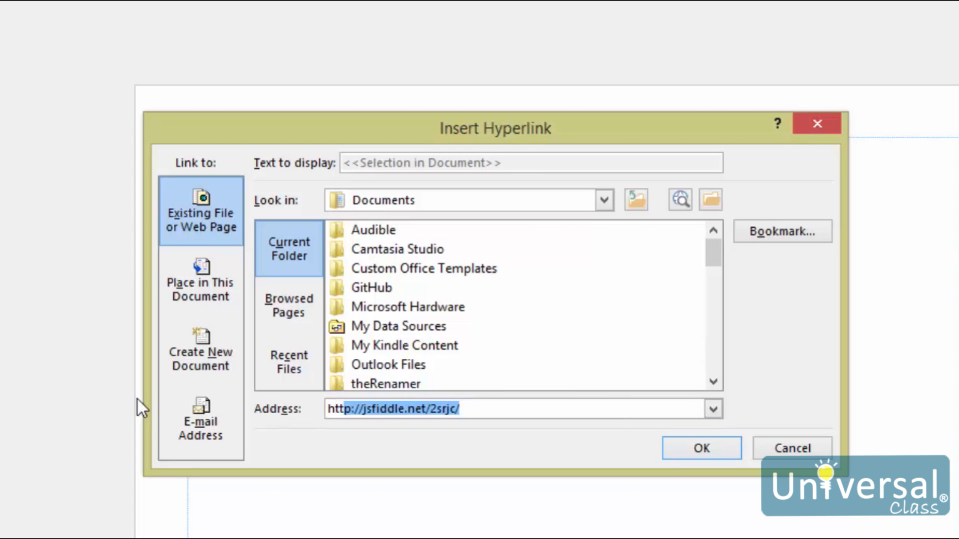
pyautogui.write('w.gopog')
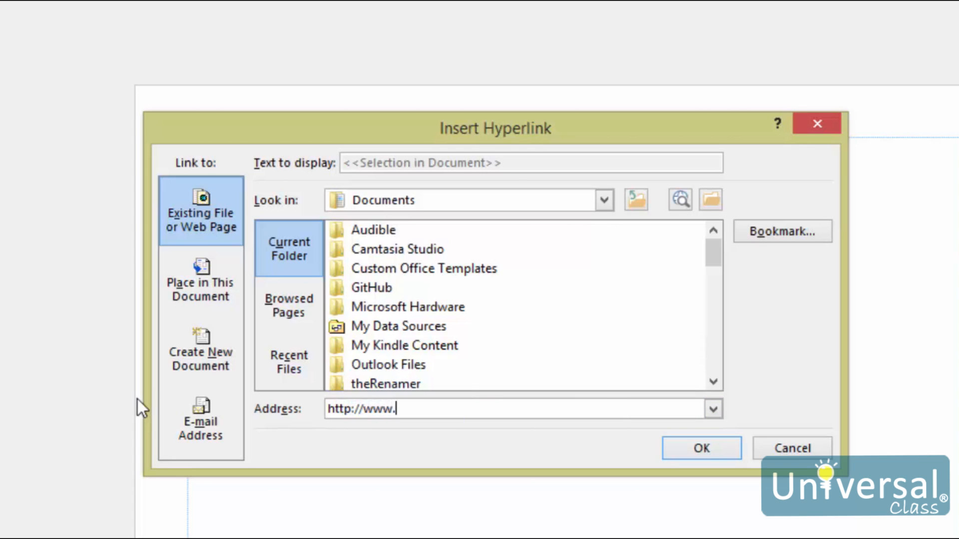
pyautogui.press('BackSpace')
pyautogui.press('BackSpace')
pyautogui.press('BackSpace')
pyautogui.write('oogle.com')
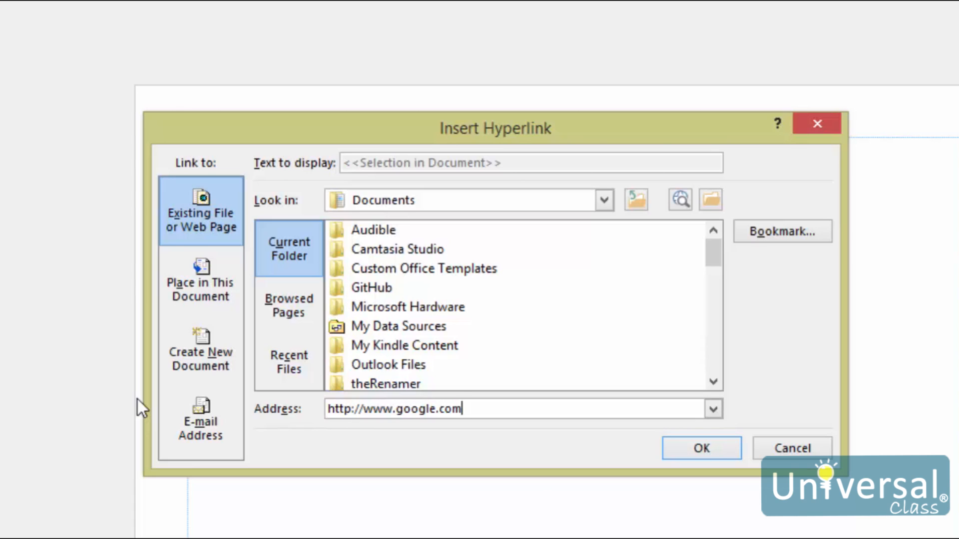
pyautogui.click(696, 451)
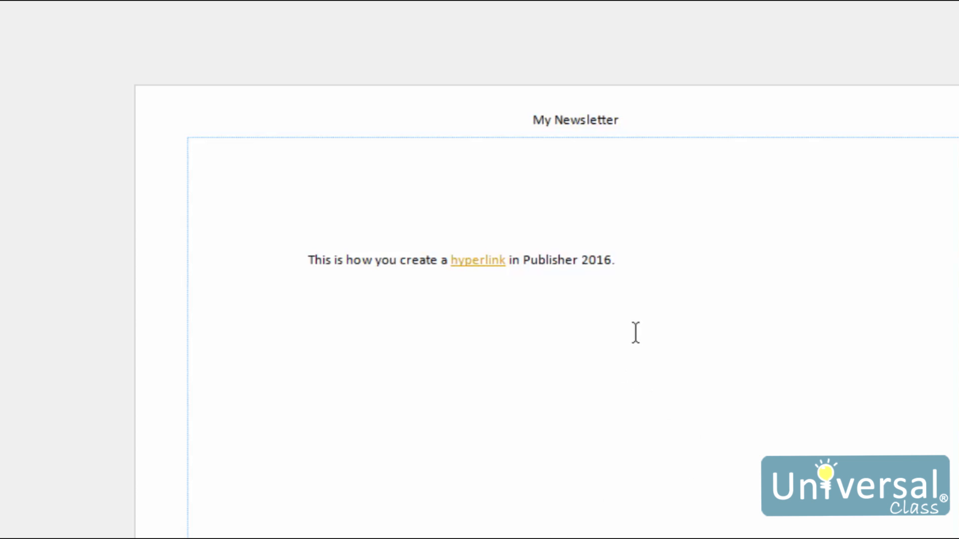
# Link the text "2016" to a new document named Example, set to edit the new document now
pyautogui.click(584, 260)
pyautogui.moveTo(583, 260); pyautogui.dragTo(612, 262)
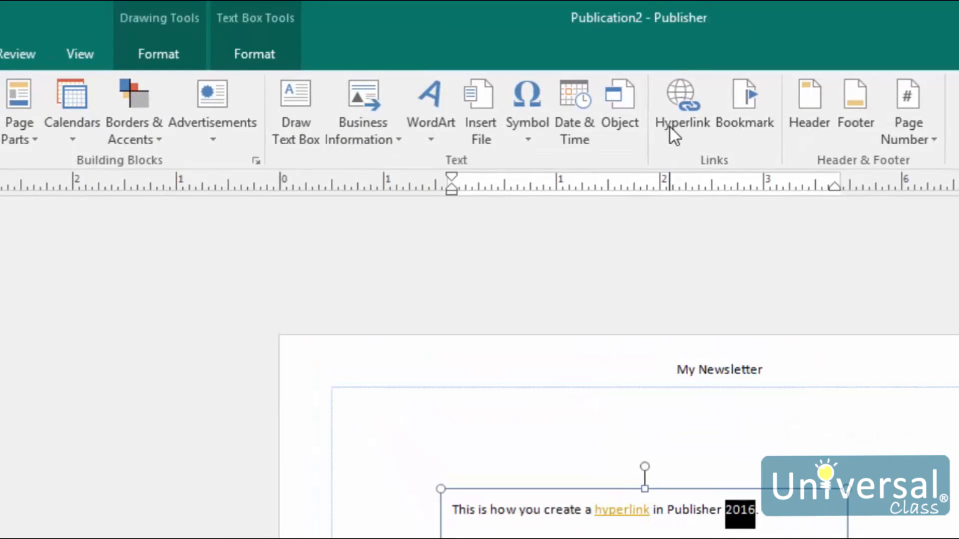
pyautogui.click(629, 7)
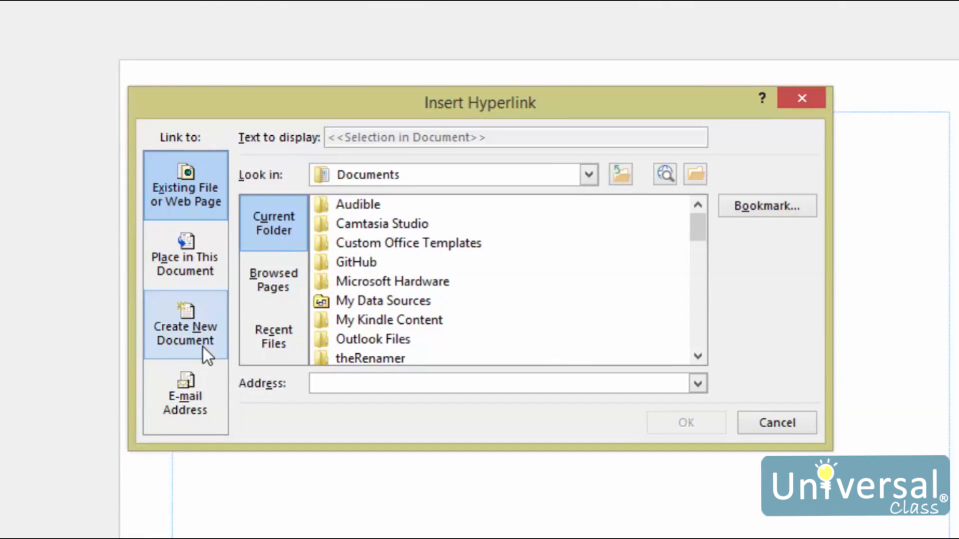
pyautogui.click(205, 356)
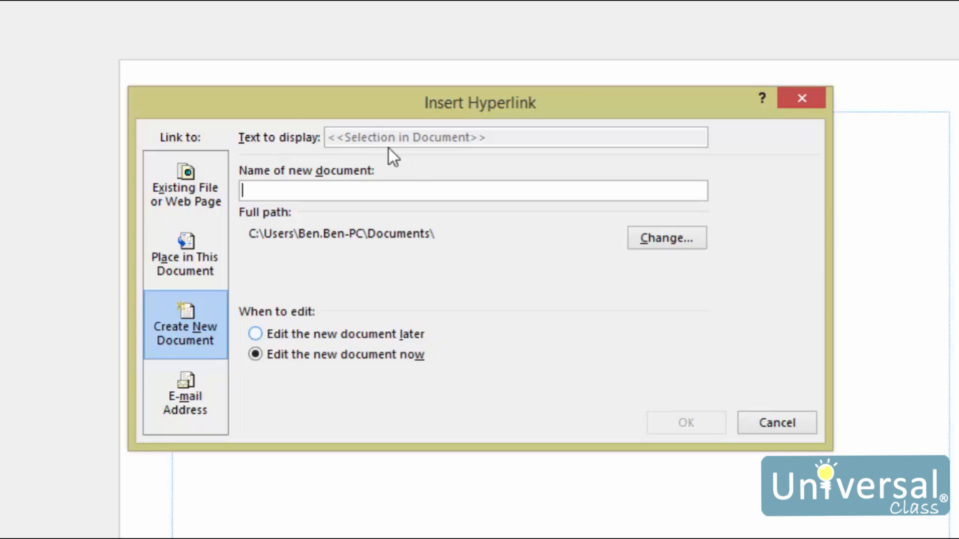
pyautogui.write('Example')
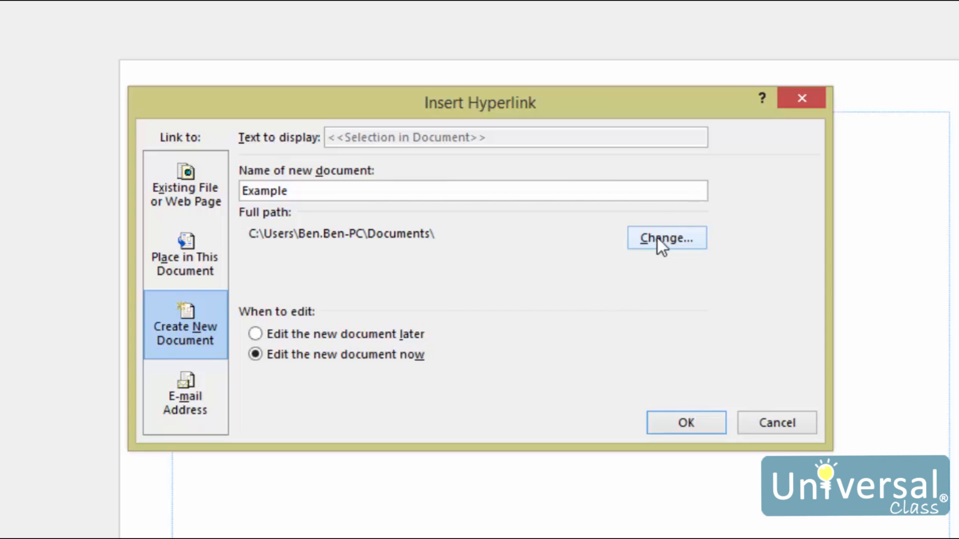
pyautogui.click(352, 337)
pyautogui.click(338, 352)
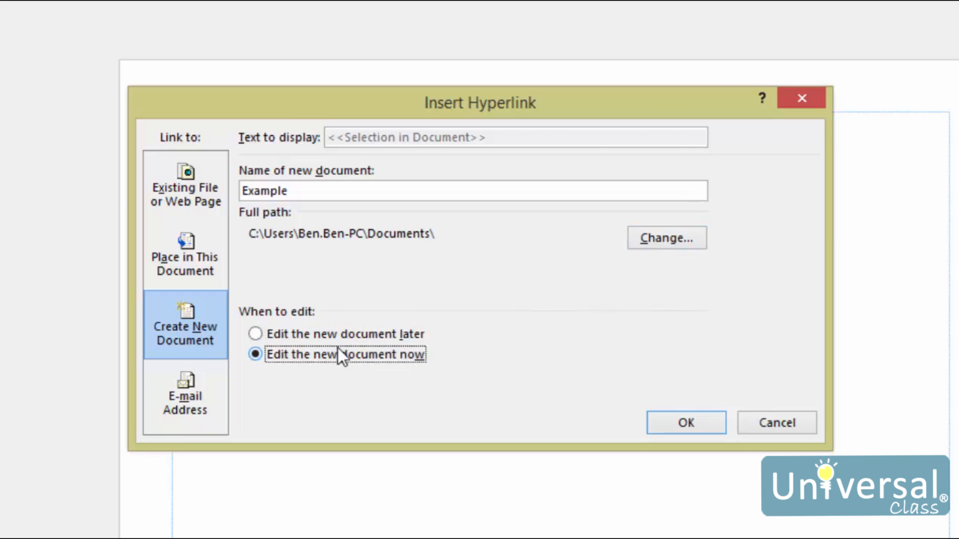
pyautogui.click(688, 422)
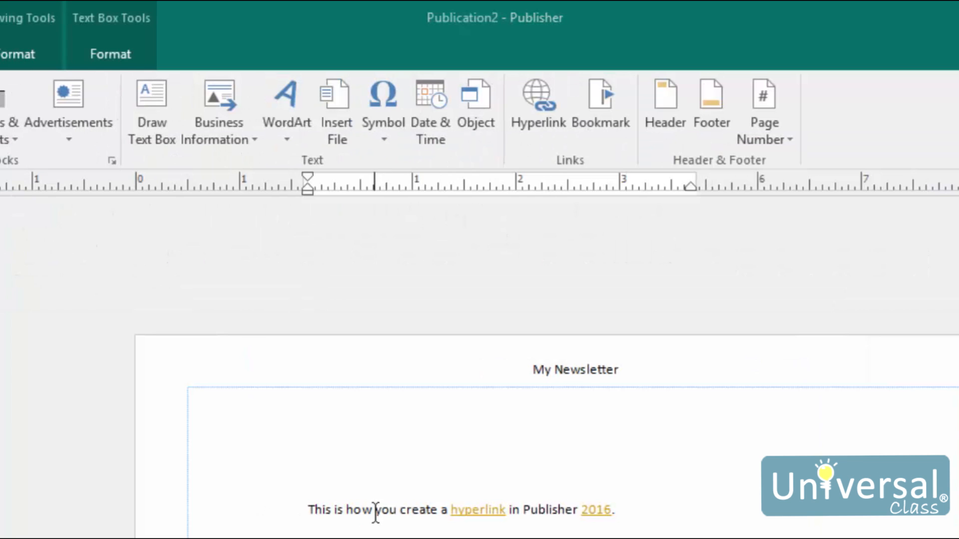
# Examine the e-mail address hyperlink options for the word "how" and cancel without adding a link
pyautogui.click(359, 511)
pyautogui.doubleClick(359, 510)
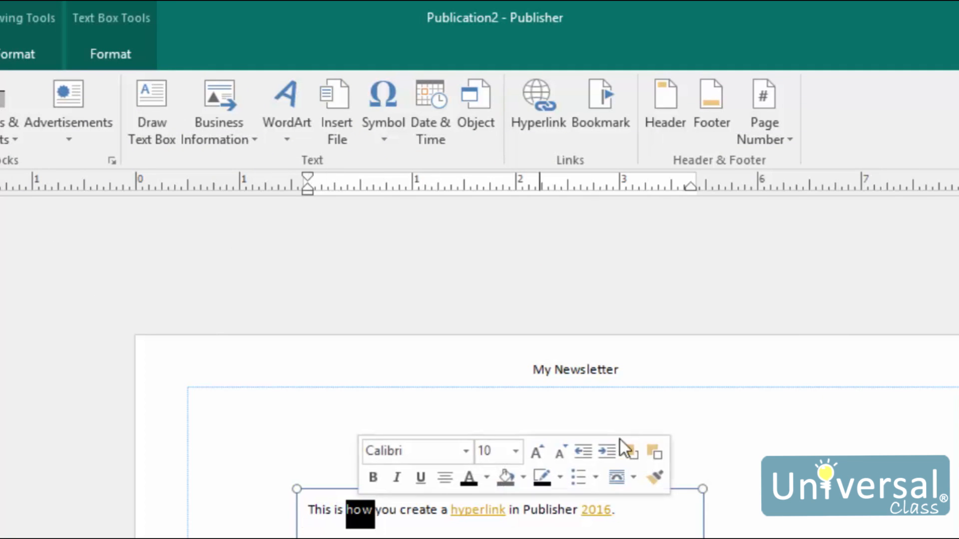
pyautogui.click(533, 117)
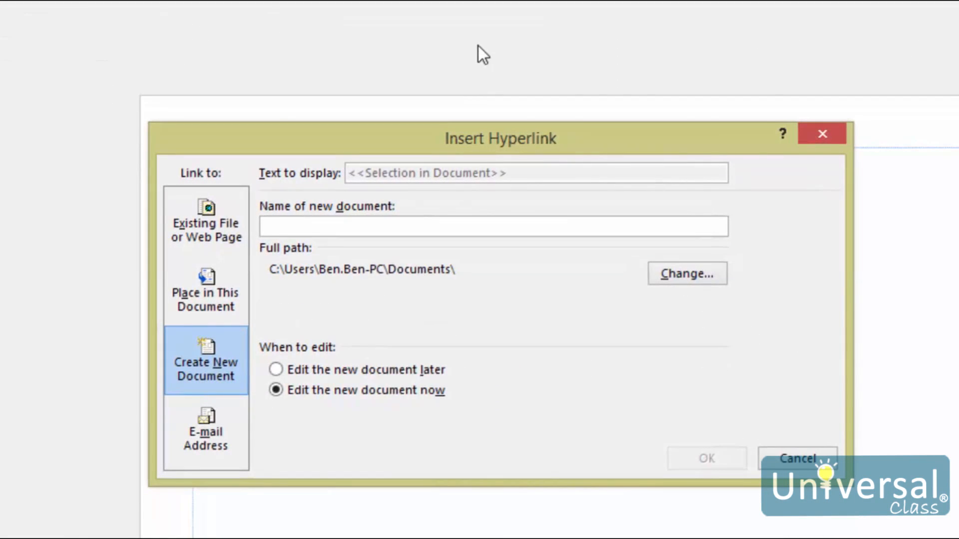
pyautogui.click(187, 443)
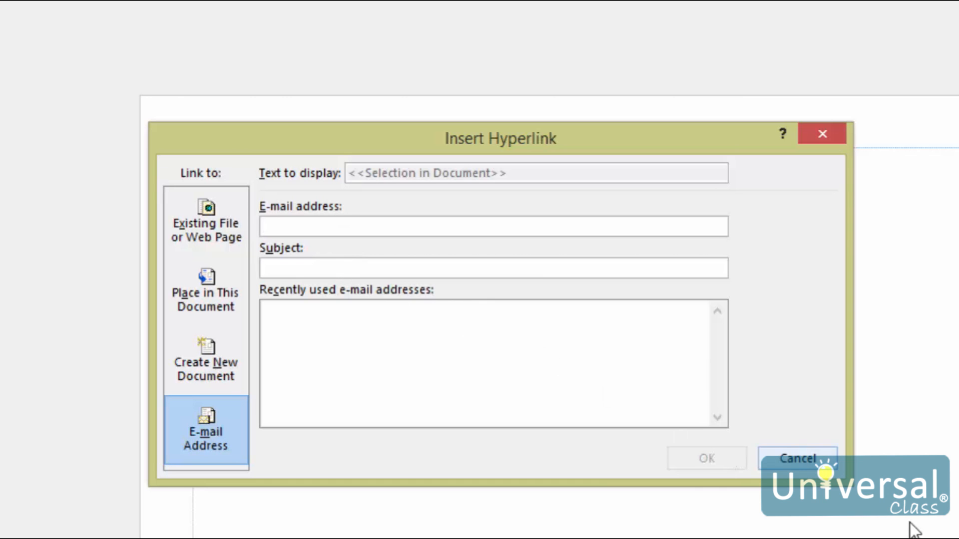
pyautogui.press('Escape')
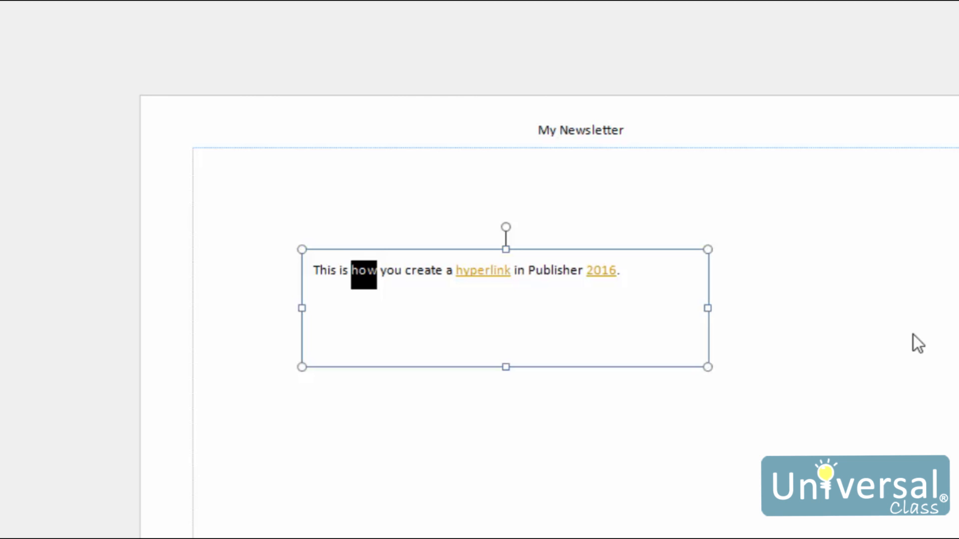
# Add a bookmark named Sample and move its marker down to the lower left part of the newsletter page
pyautogui.click(844, 274)
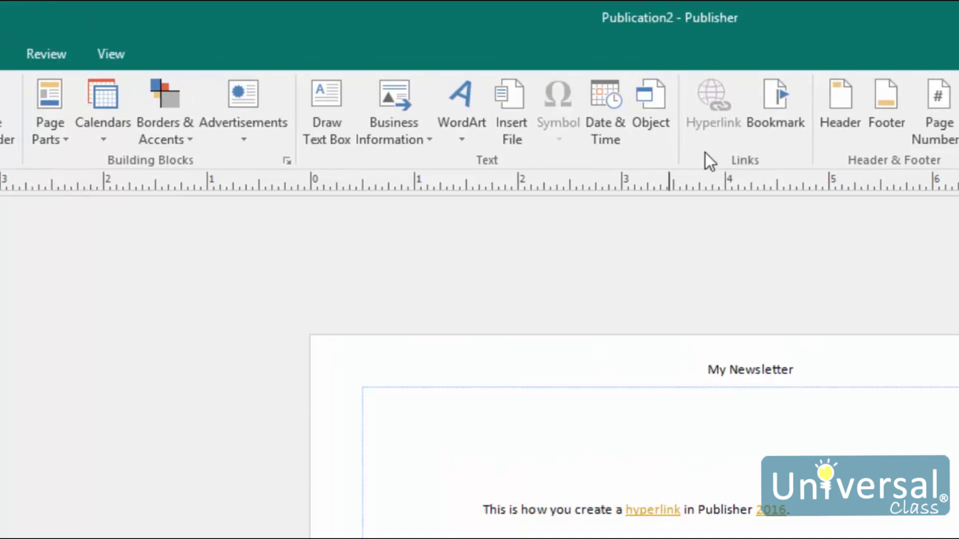
pyautogui.click(771, 101)
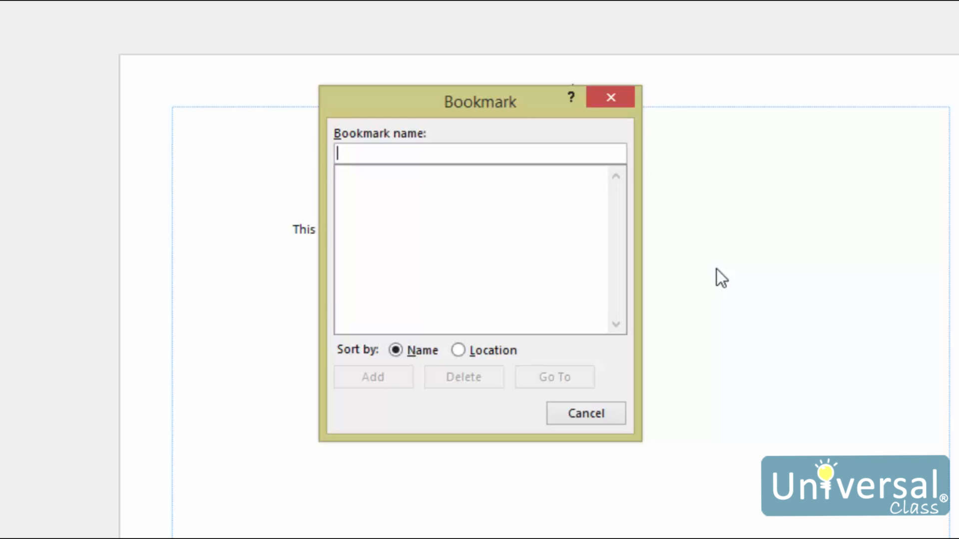
pyautogui.write('ample')
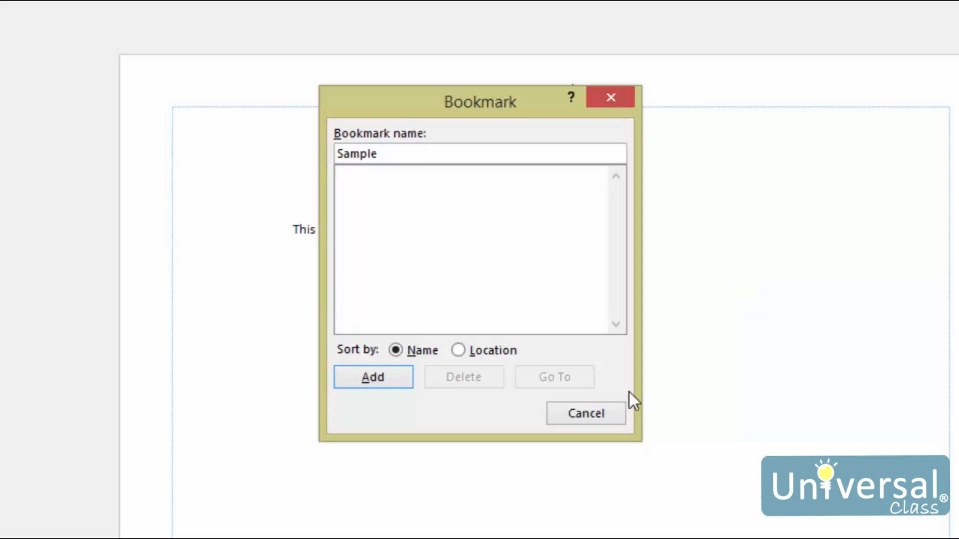
pyautogui.click(385, 380)
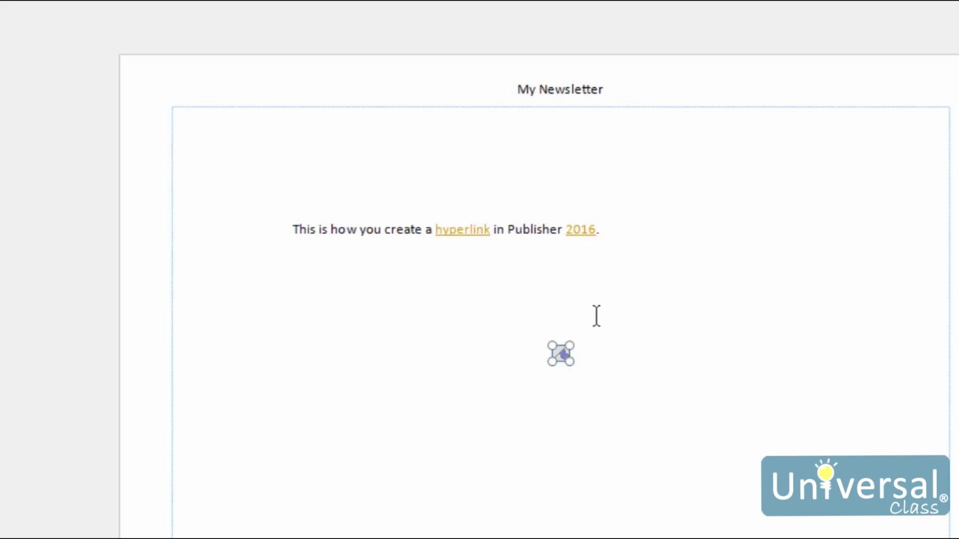
pyautogui.moveTo(628, 254); pyautogui.dragTo(408, 538)
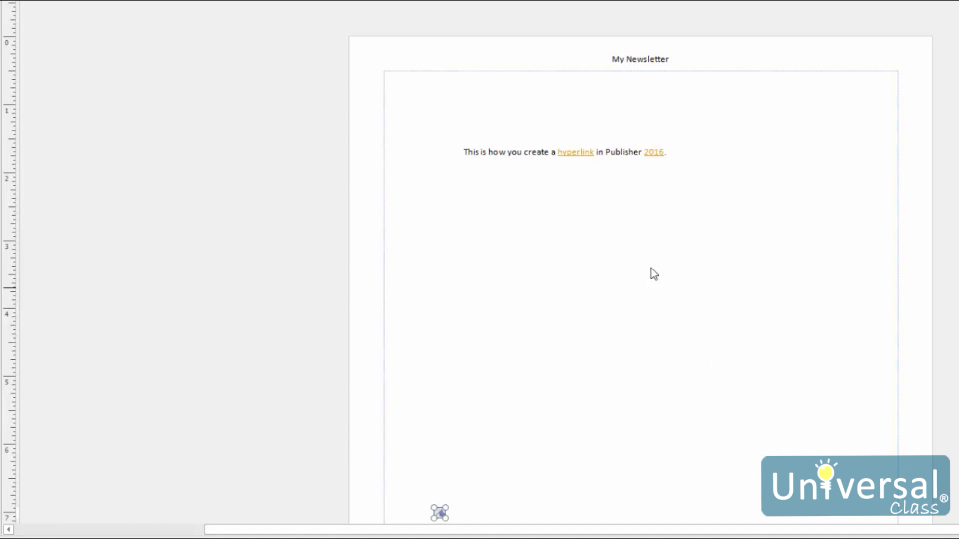
# Link the word "how" to the Sample bookmark as a place in this document
pyautogui.doubleClick(493, 153)
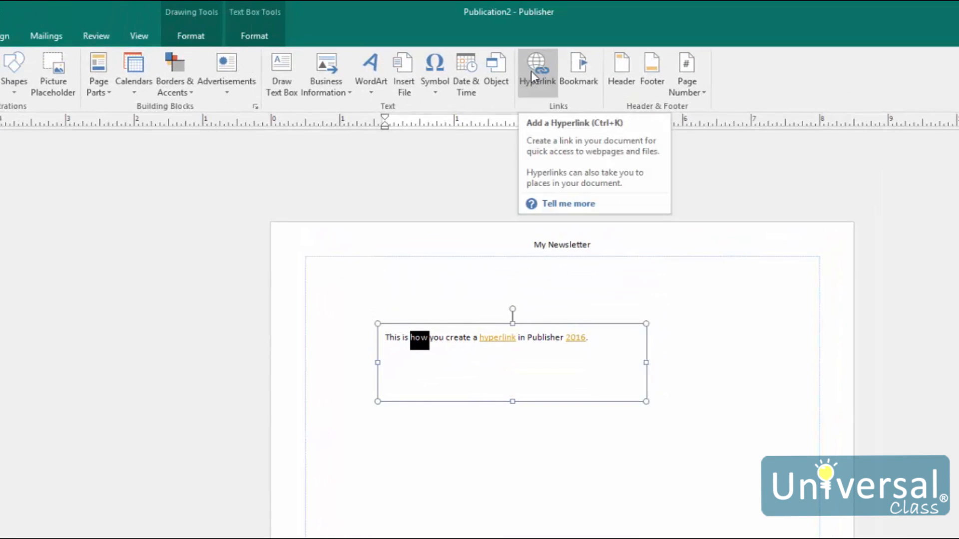
pyautogui.click(532, 75)
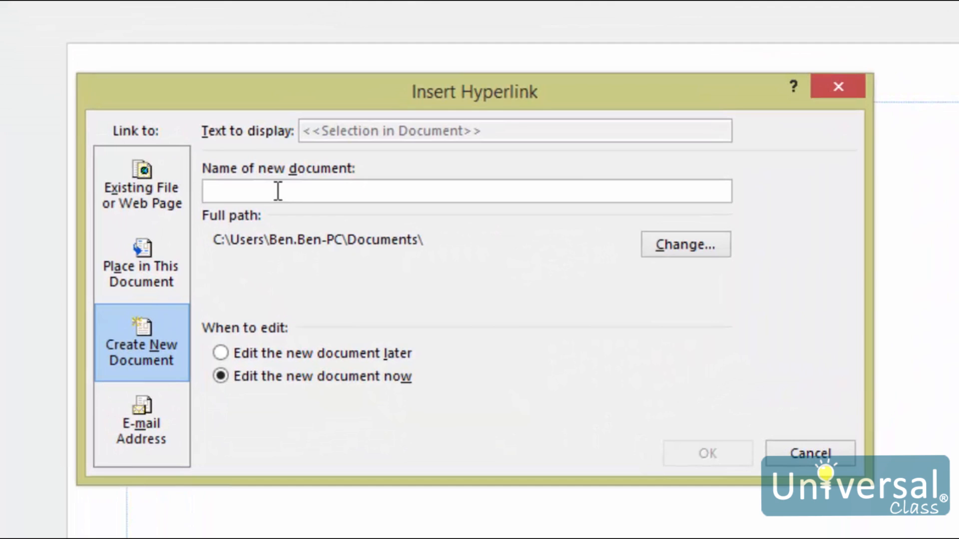
pyautogui.click(155, 276)
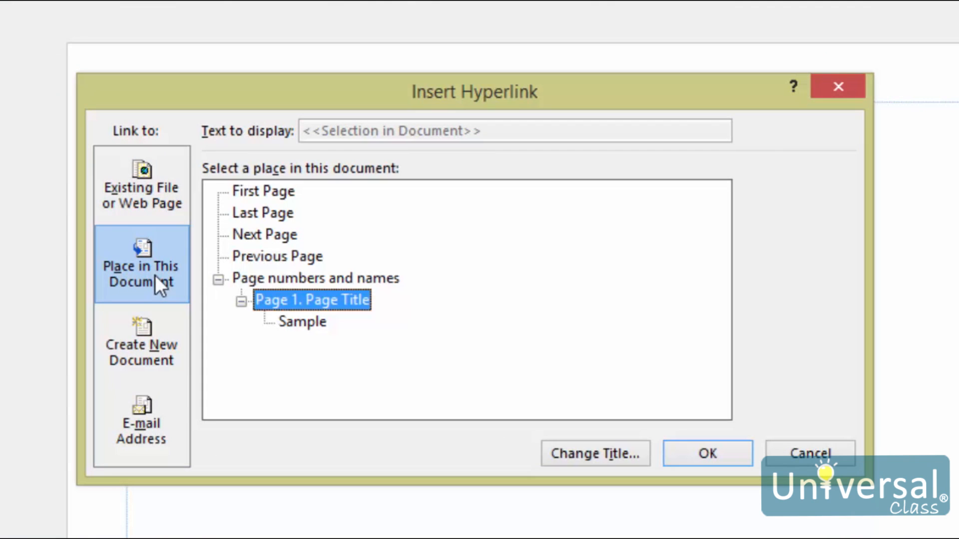
pyautogui.click(309, 322)
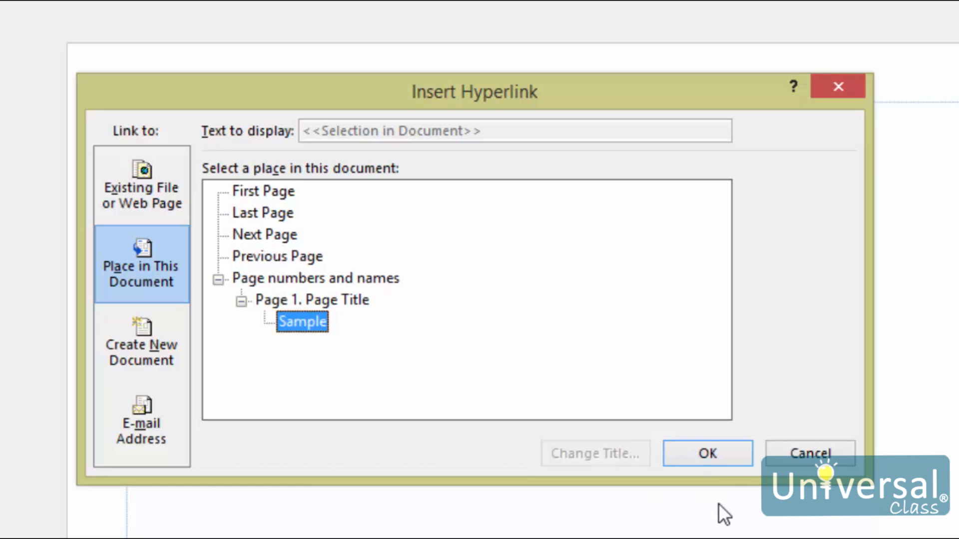
pyautogui.click(715, 455)
pyautogui.click(289, 380)
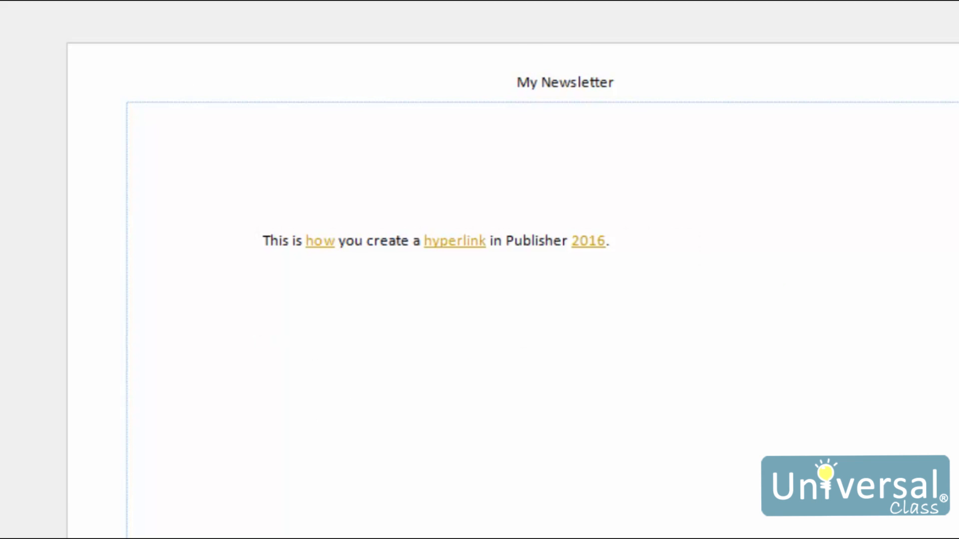
# Insert the text of the Word file "My test document" from the Documents folder into the publication
pyautogui.scroll(-1, 480, 270)
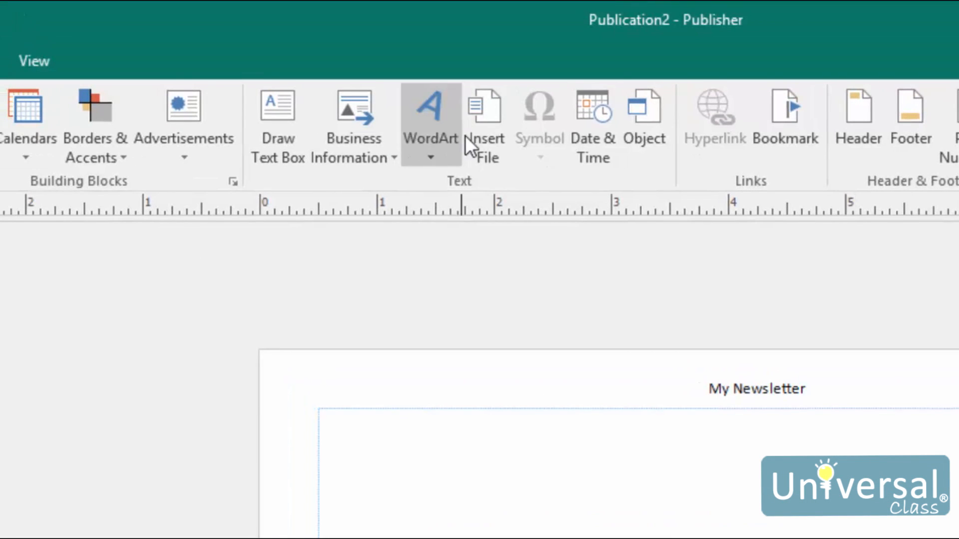
pyautogui.click(493, 131)
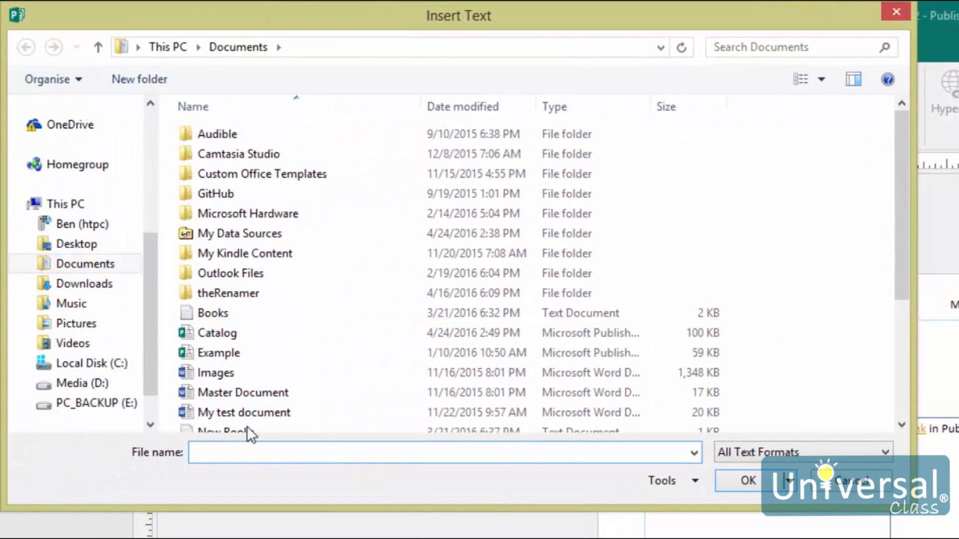
pyautogui.click(247, 412)
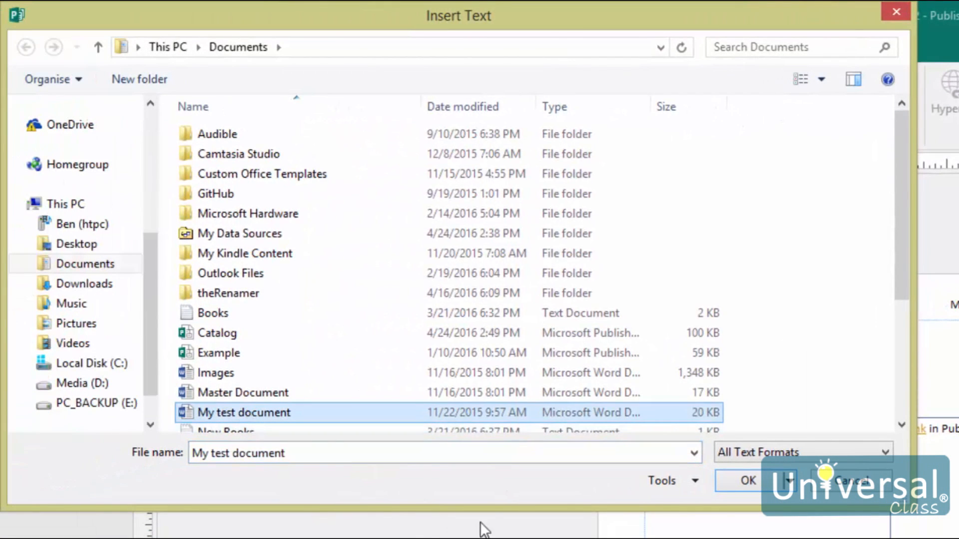
pyautogui.click(745, 485)
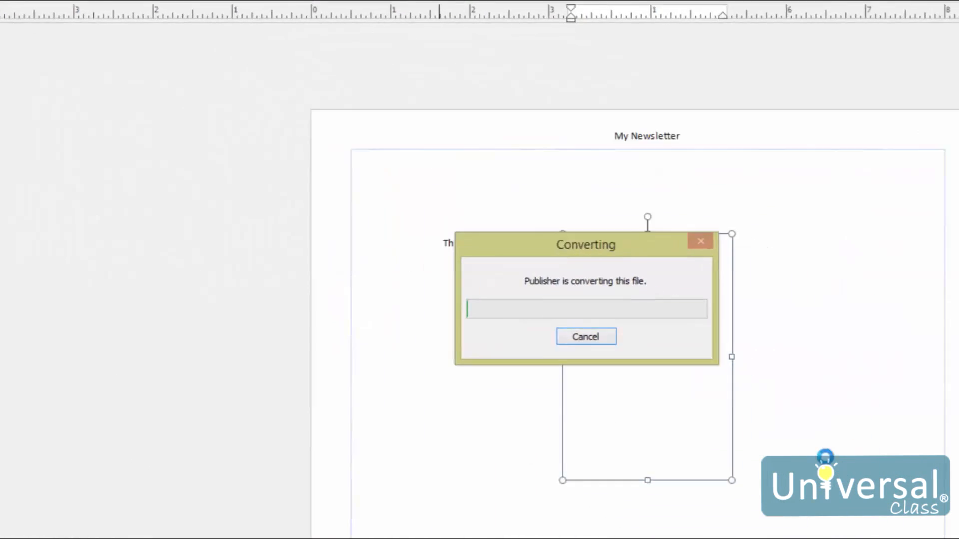